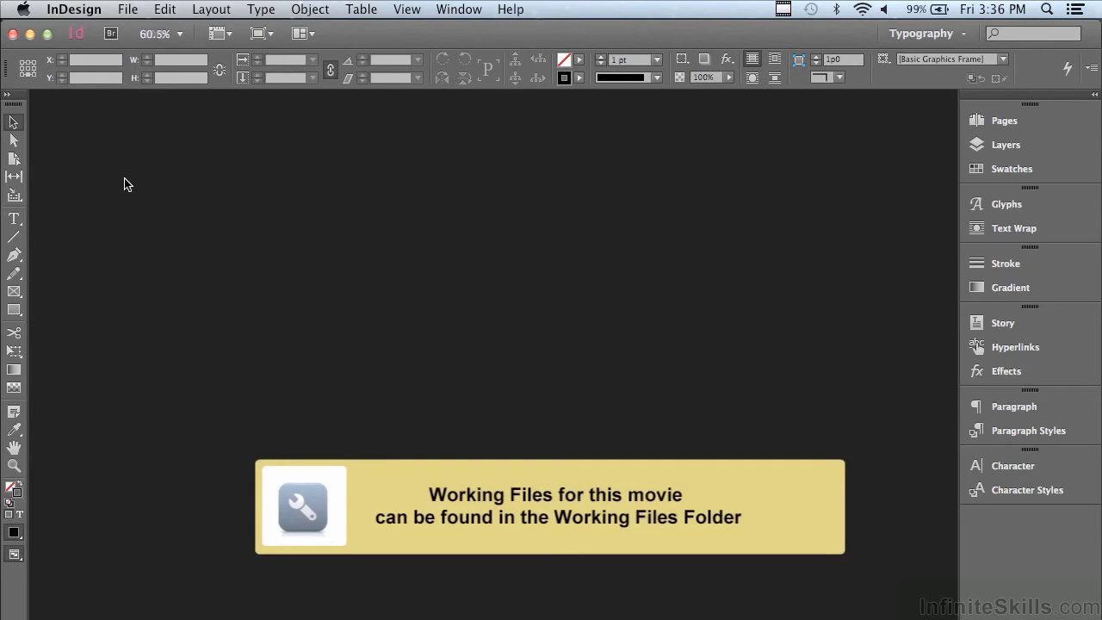
Open 'InDesign AI & PSD–Made for Each Other.indd' from The Advantages of AI & PSD folder
click(129, 10)
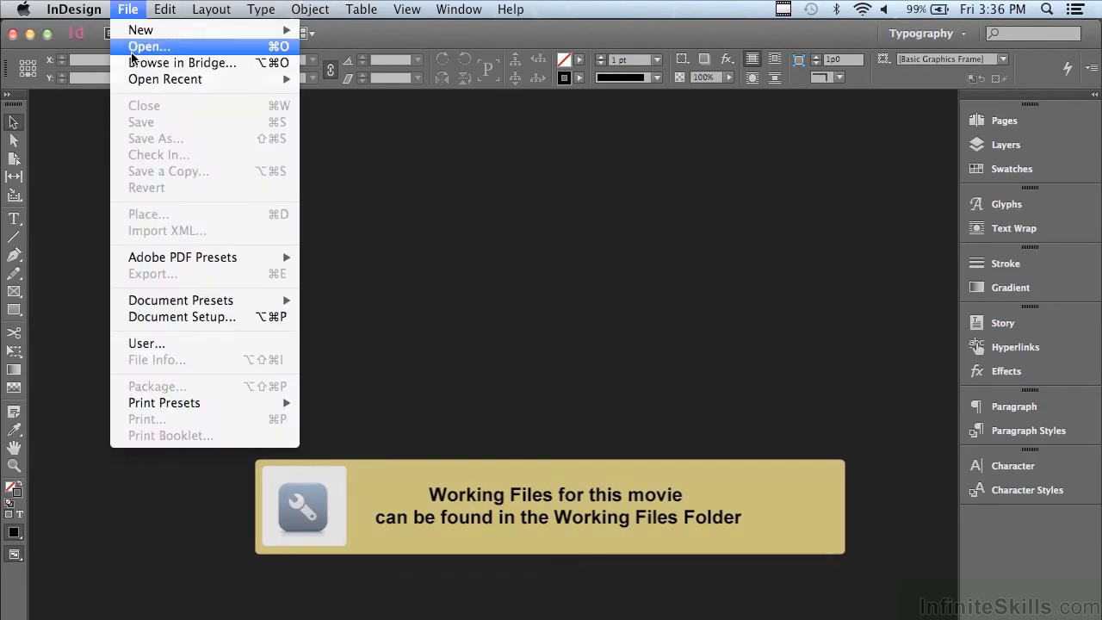
click(131, 49)
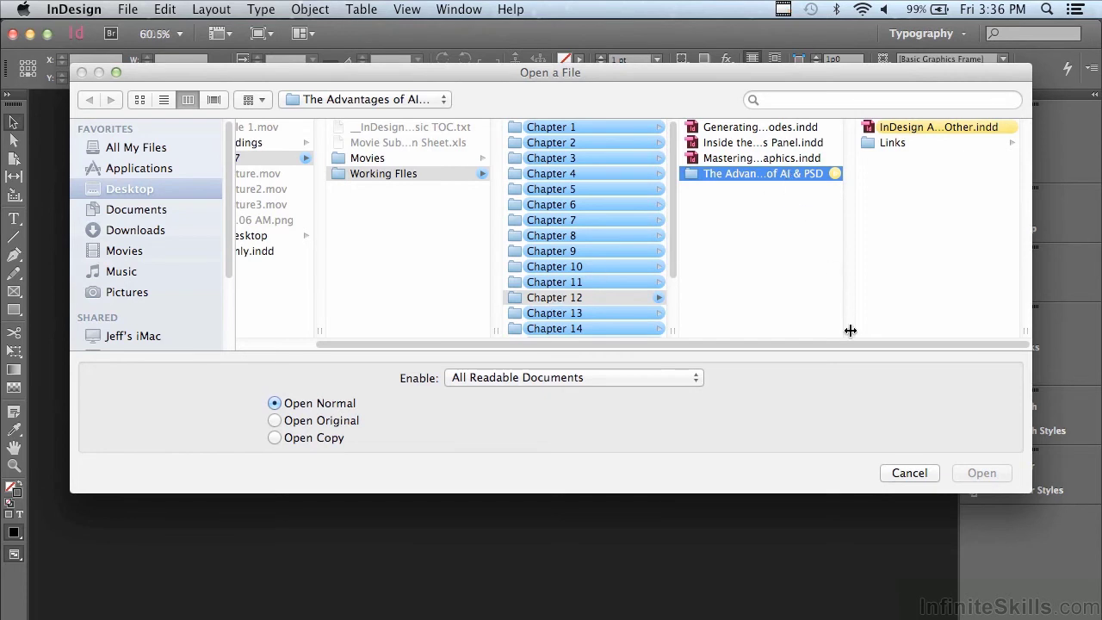
drag(849, 330, 896, 325)
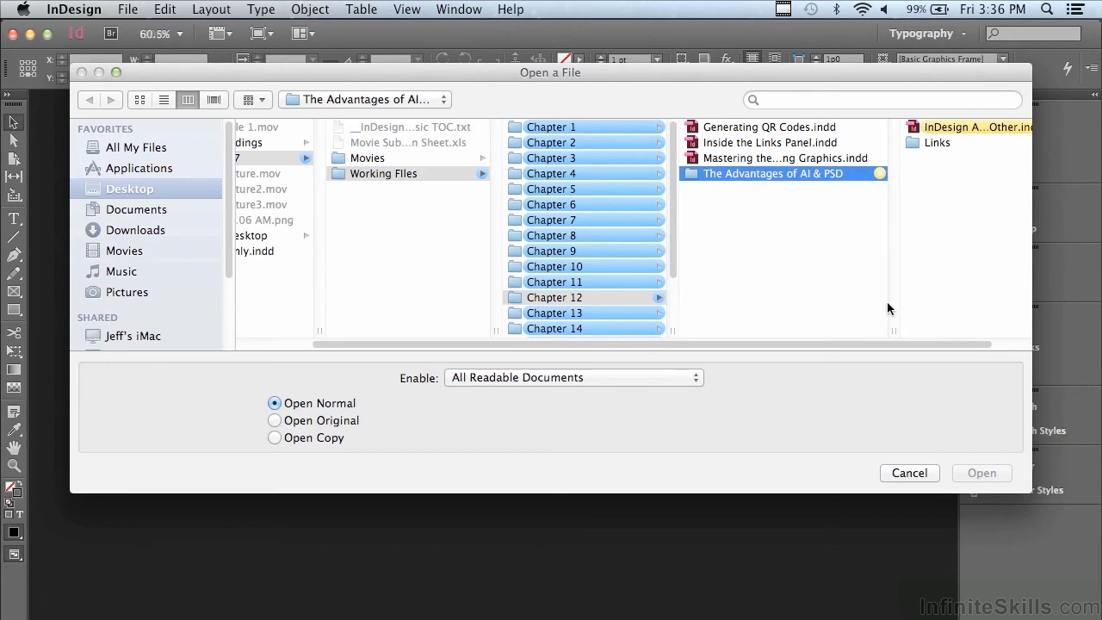
click(952, 127)
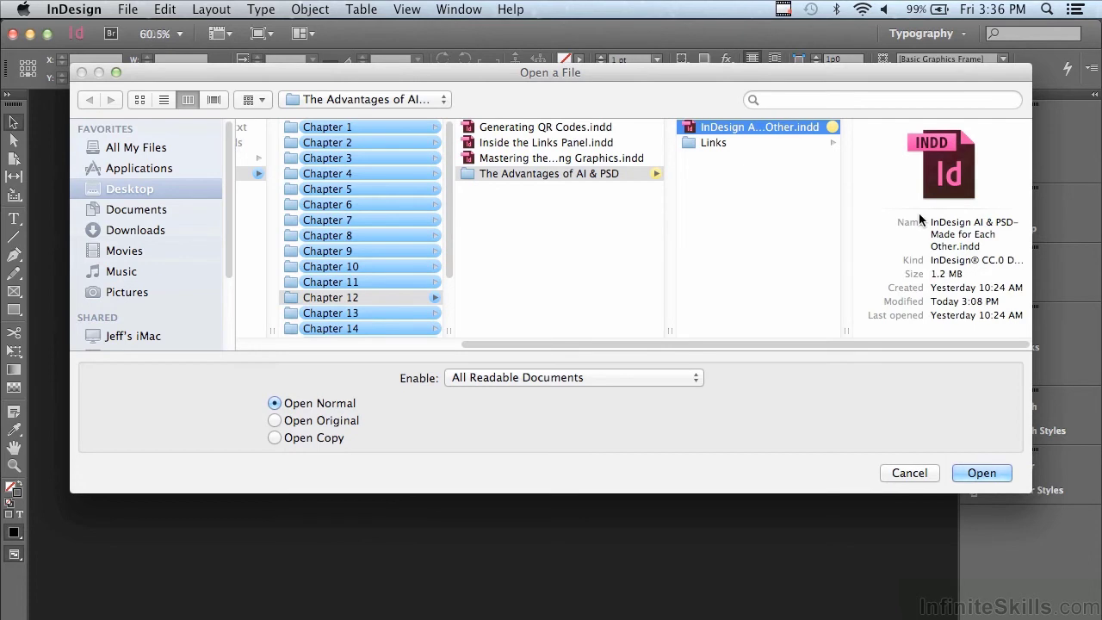
click(985, 475)
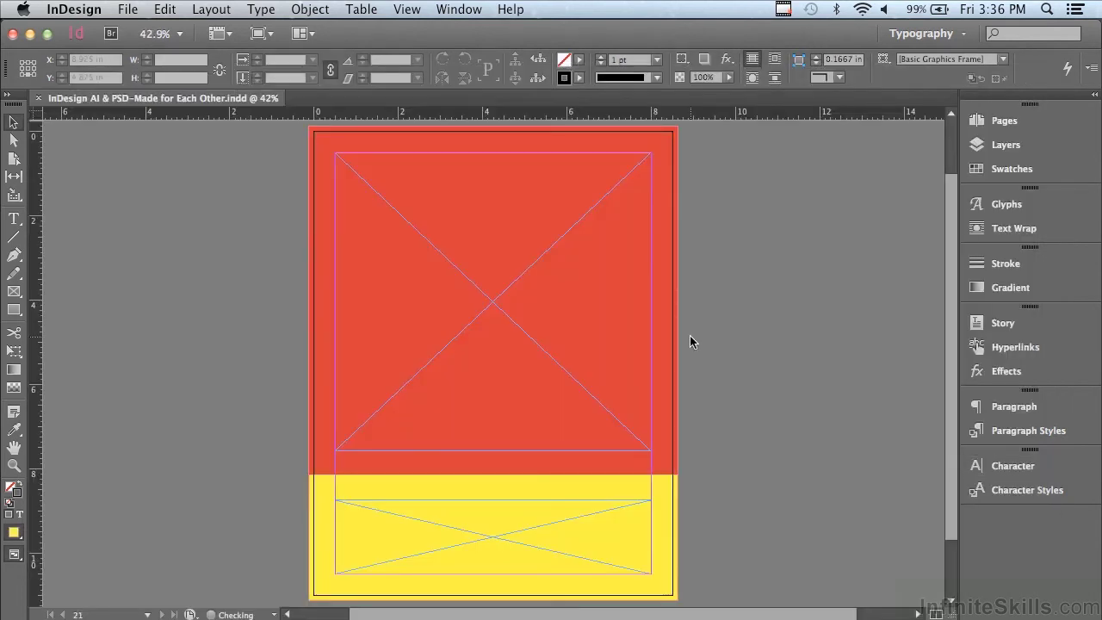
Zoom in on the large empty frame at the page top, then return to the Selection tool
click(14, 465)
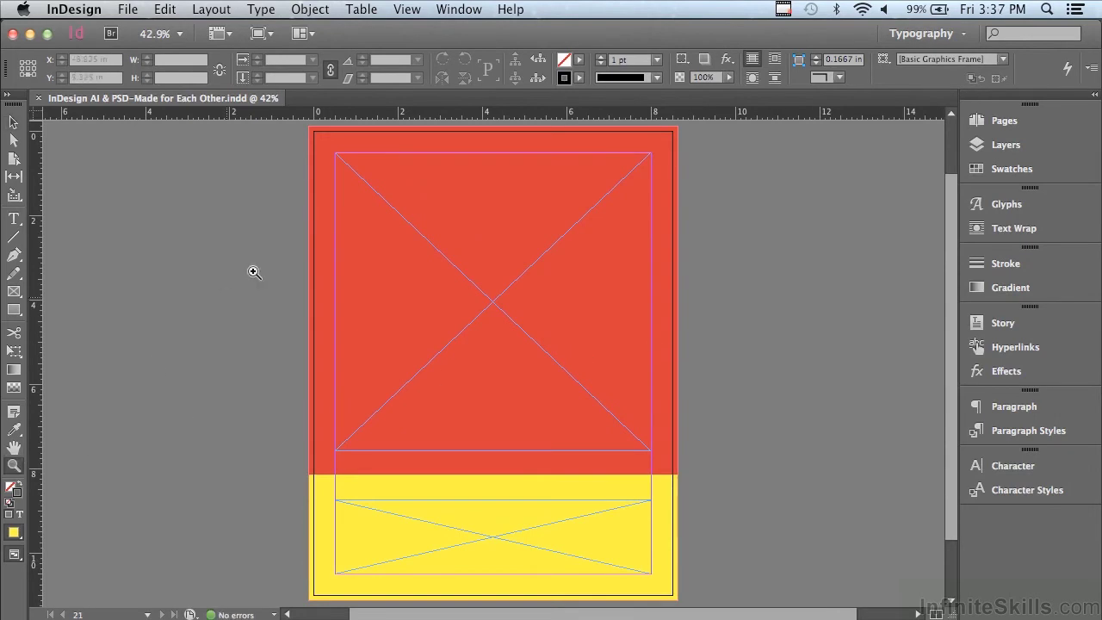
drag(295, 127, 680, 480)
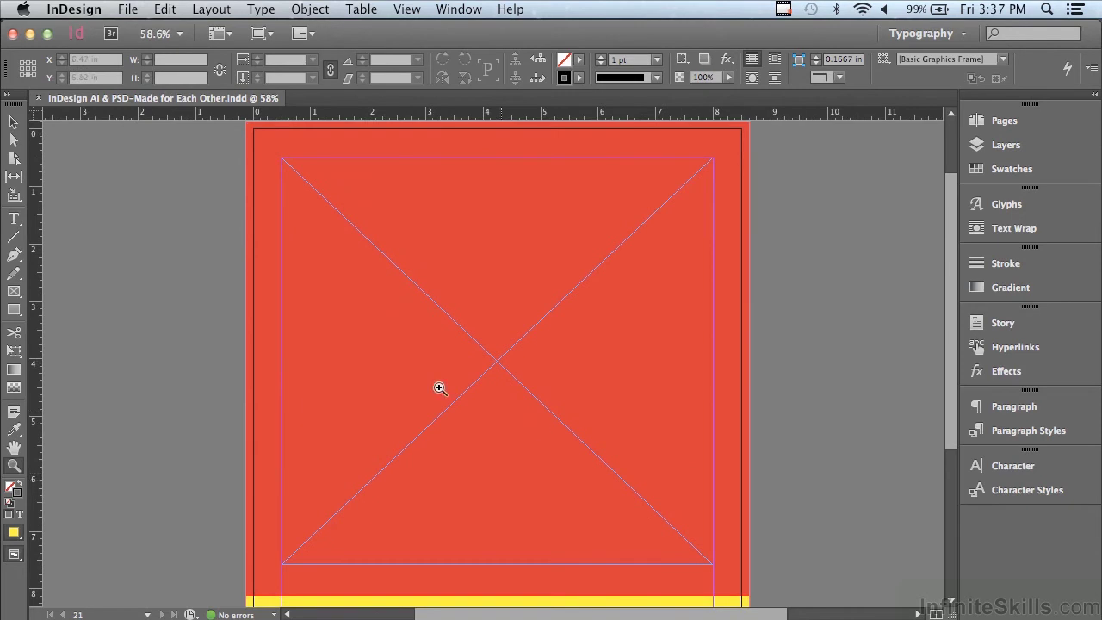
click(13, 124)
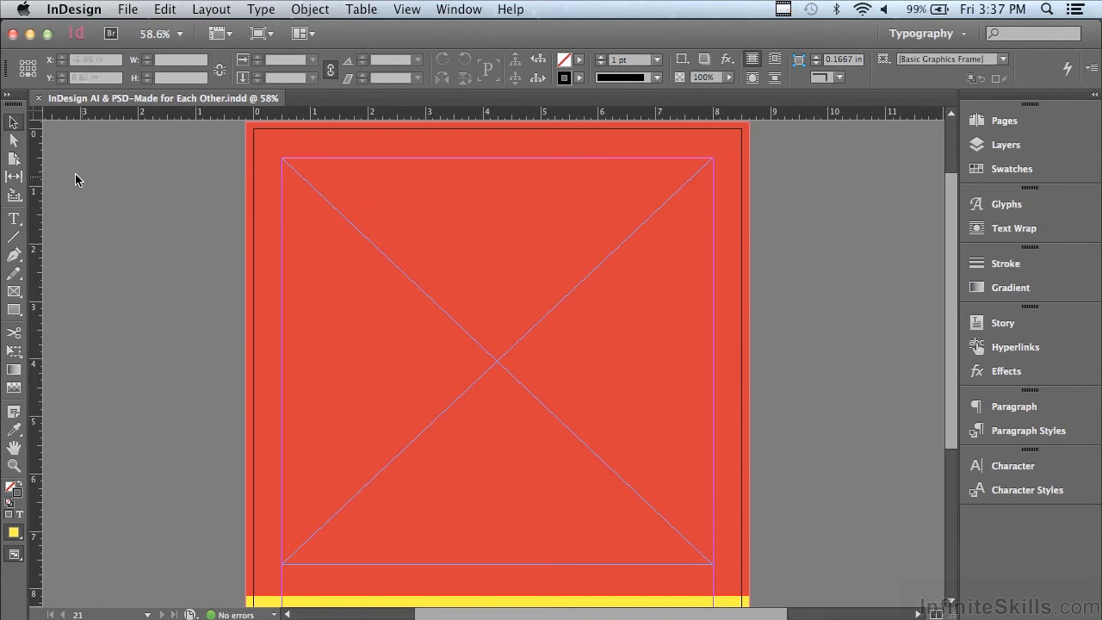
Place _285_2716664-LAYERS.psd from the Links folder with its import options shown
click(118, 10)
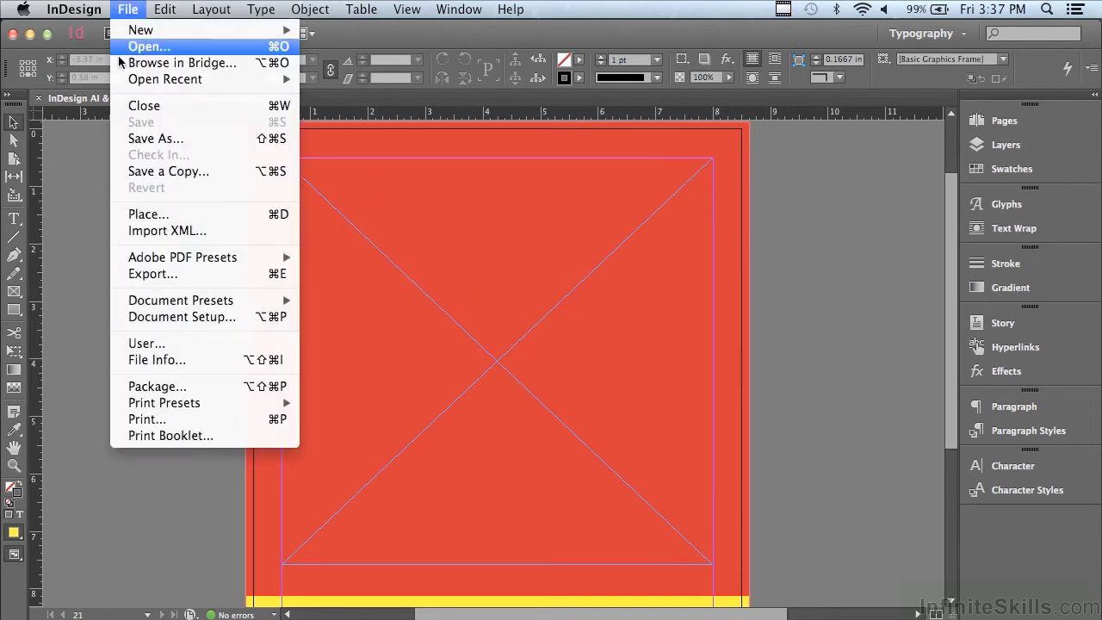
click(133, 215)
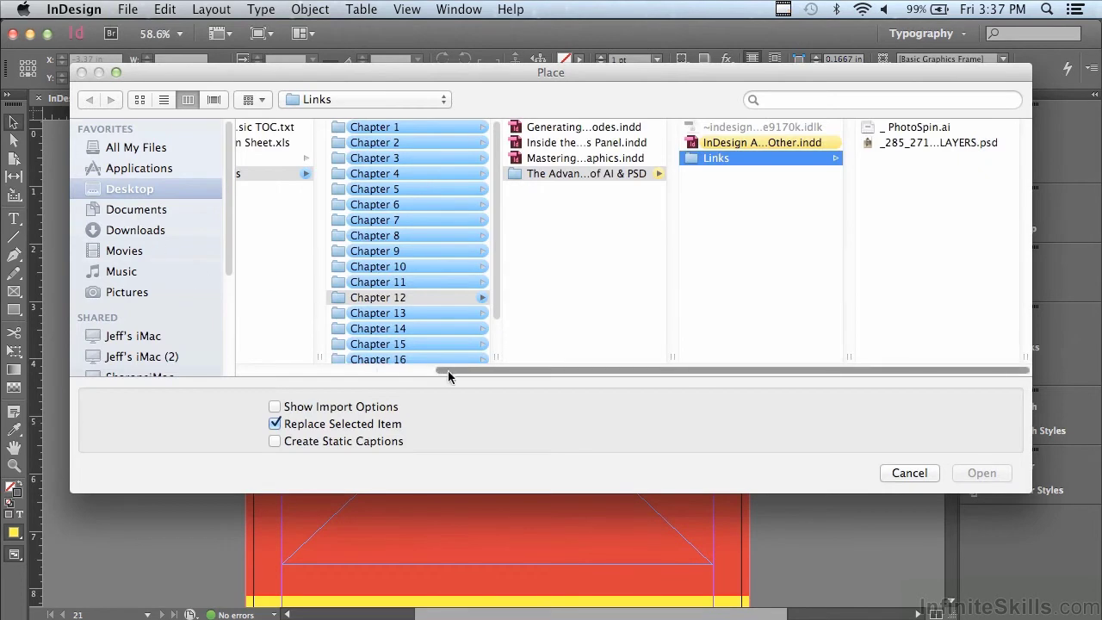
drag(435, 370, 331, 176)
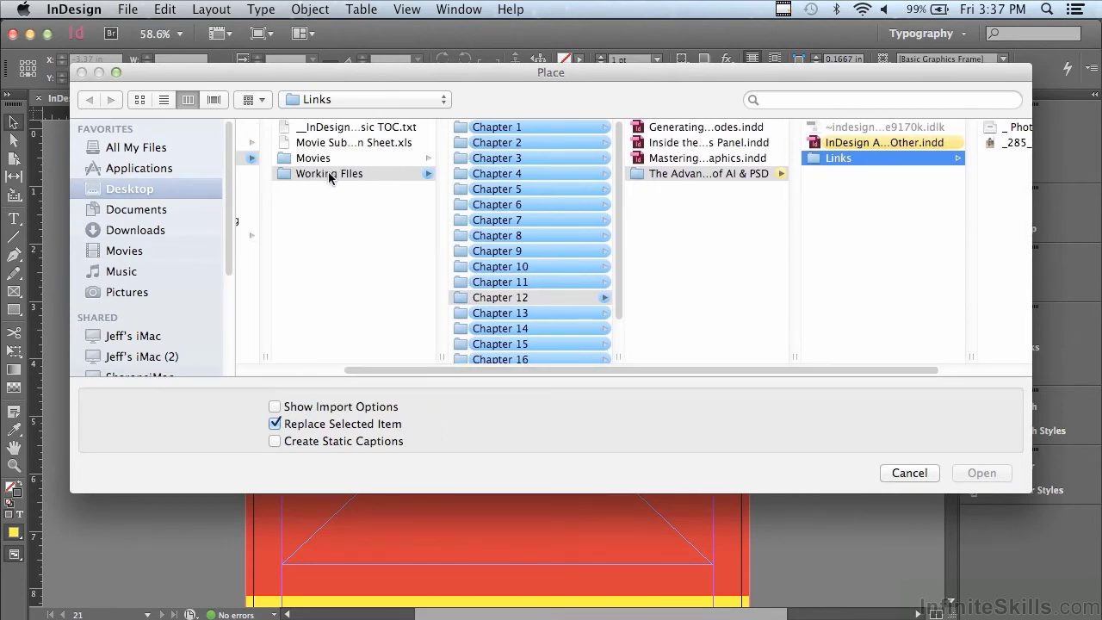
click(715, 174)
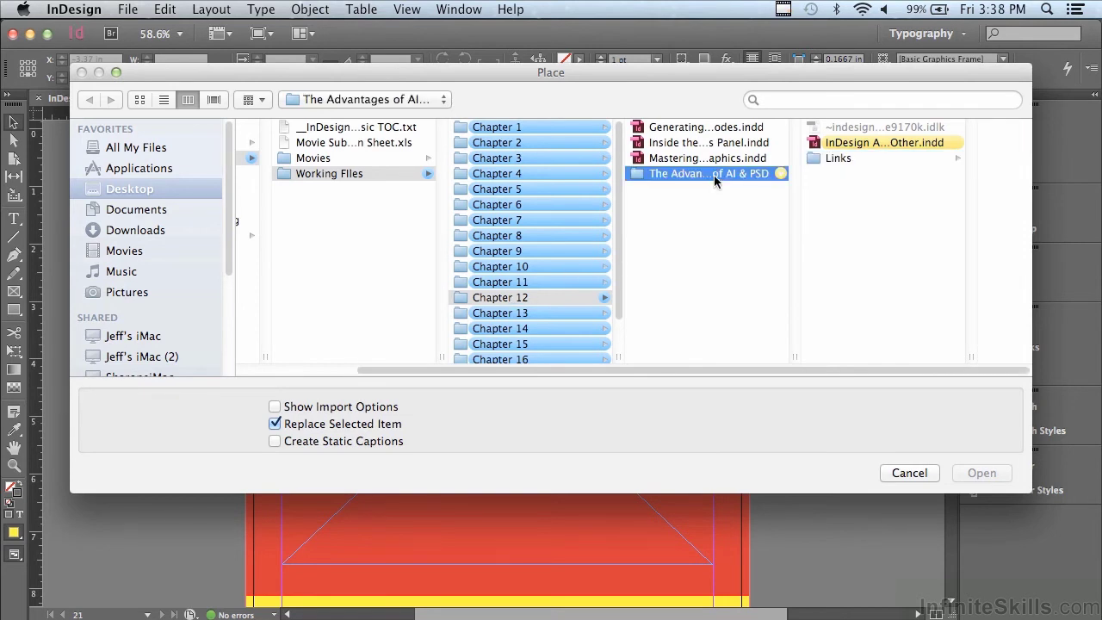
click(842, 158)
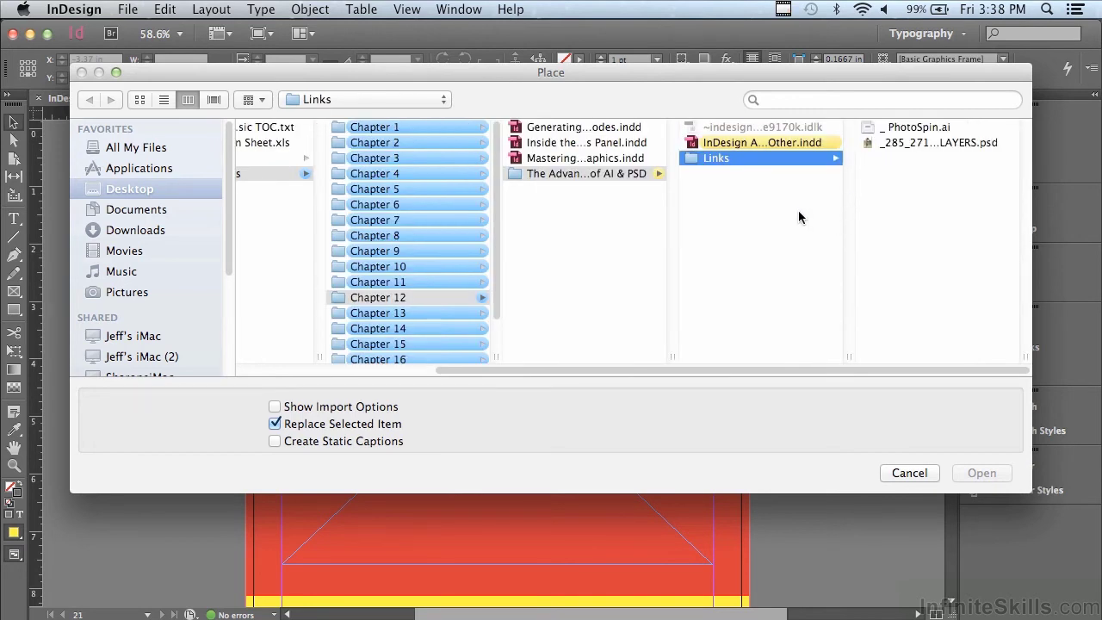
click(923, 142)
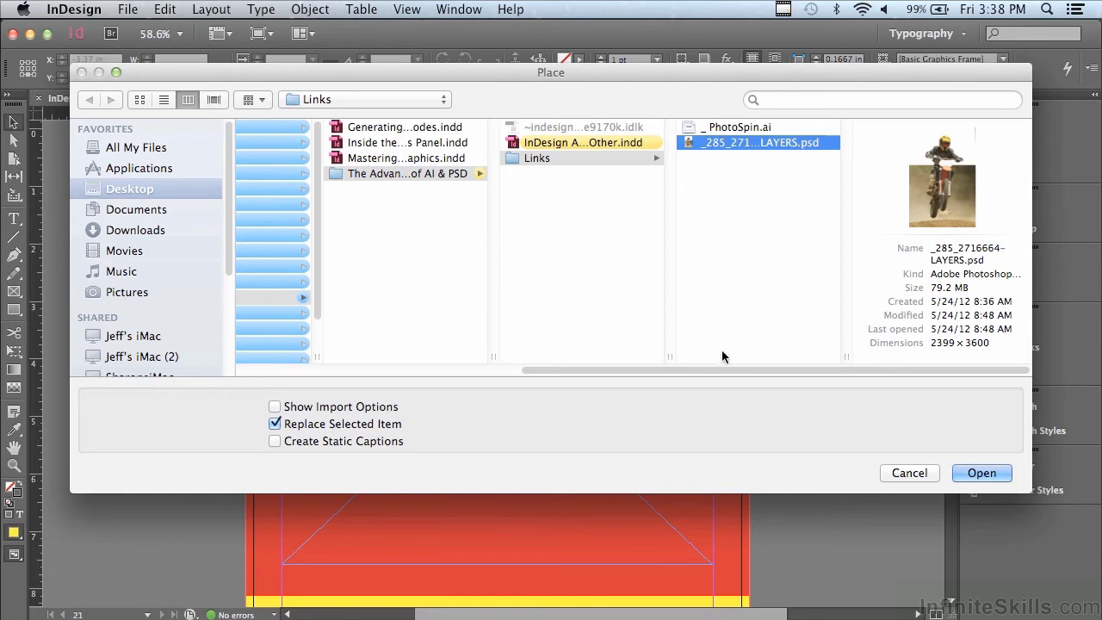
shift+click(970, 475)
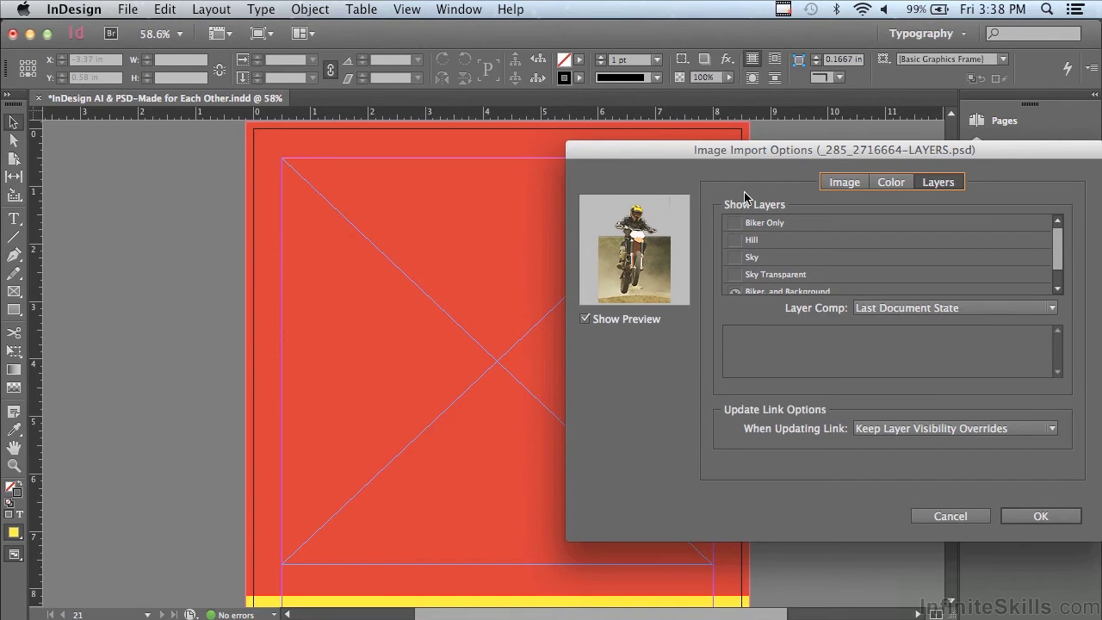
Review the Image, Color and Layers tabs of Image Import Options
click(851, 184)
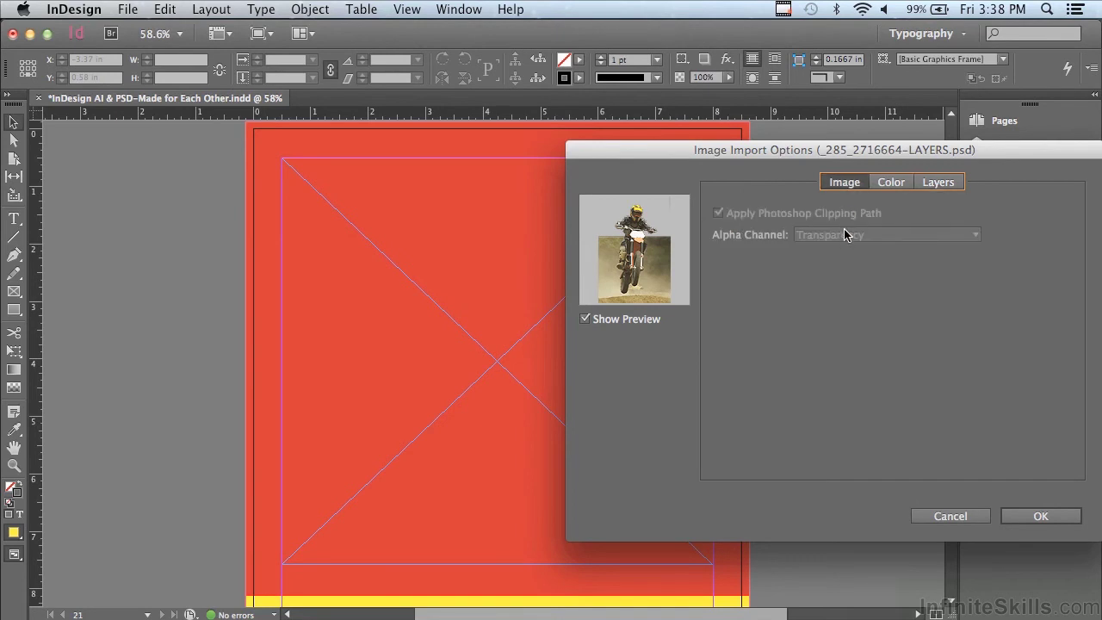
click(890, 184)
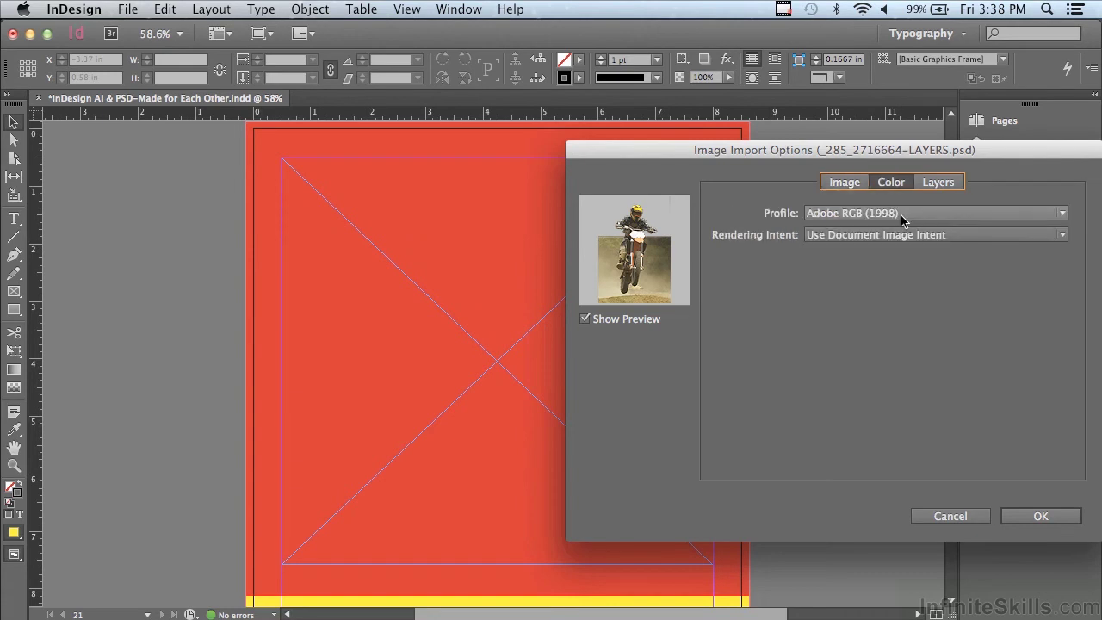
click(941, 184)
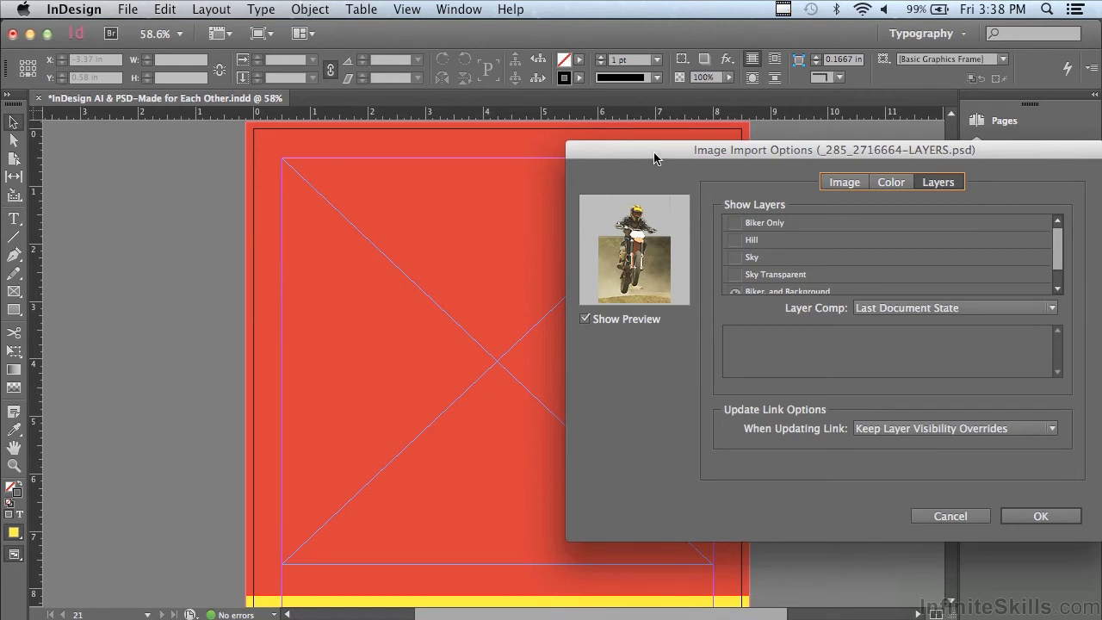
Hide Biker, and Background; show Biker Only, Hill and Sky Transparent, leaving Sky hidden
drag(1059, 250, 1062, 273)
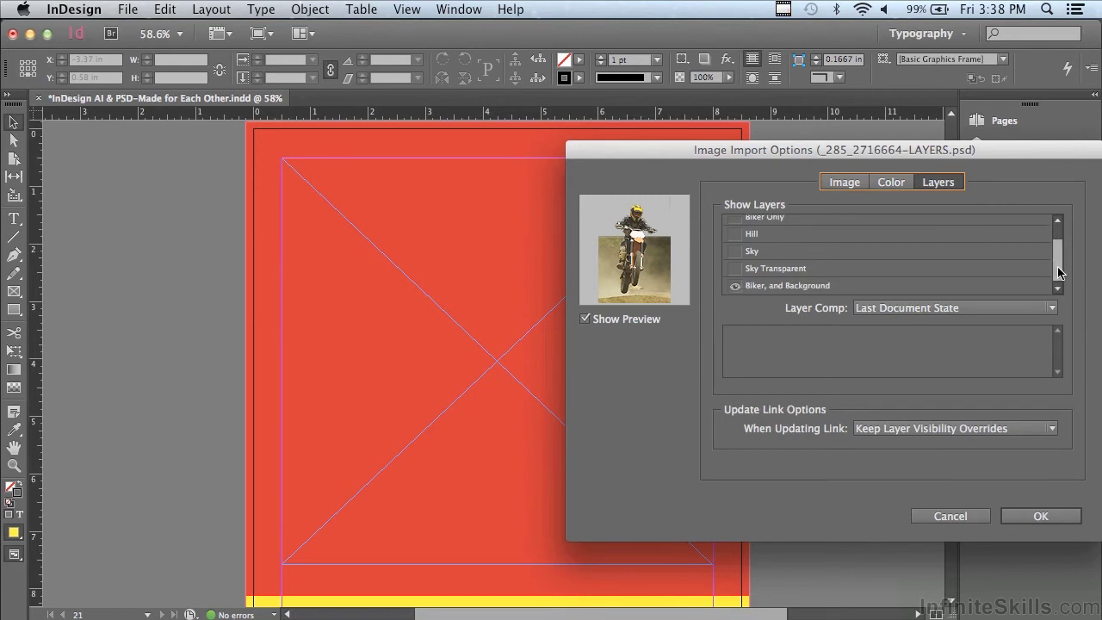
click(735, 287)
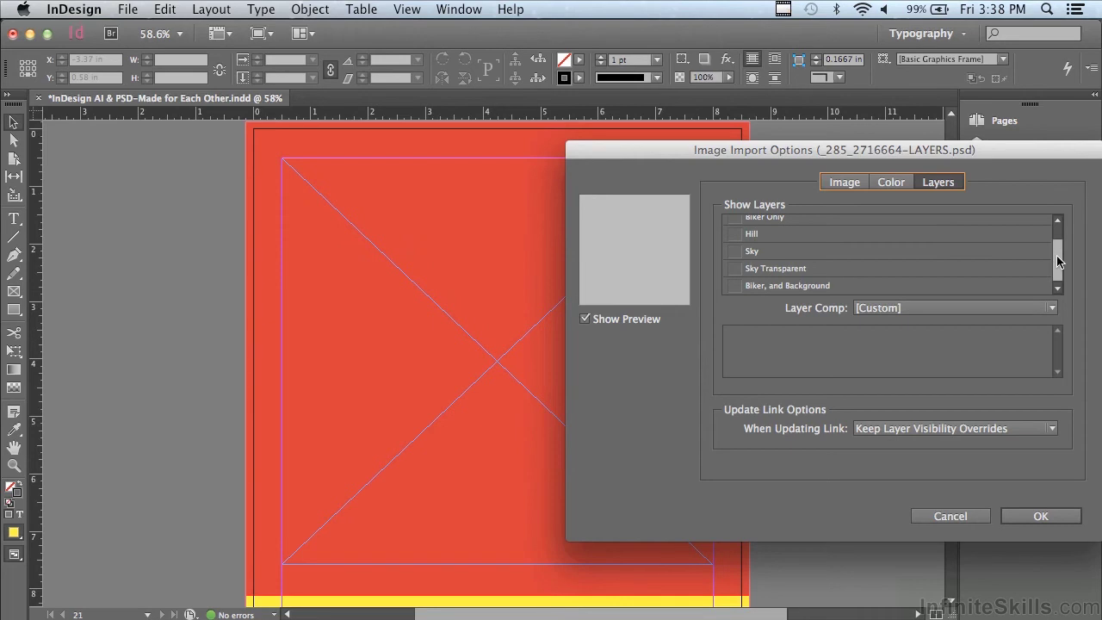
drag(1059, 262, 1059, 243)
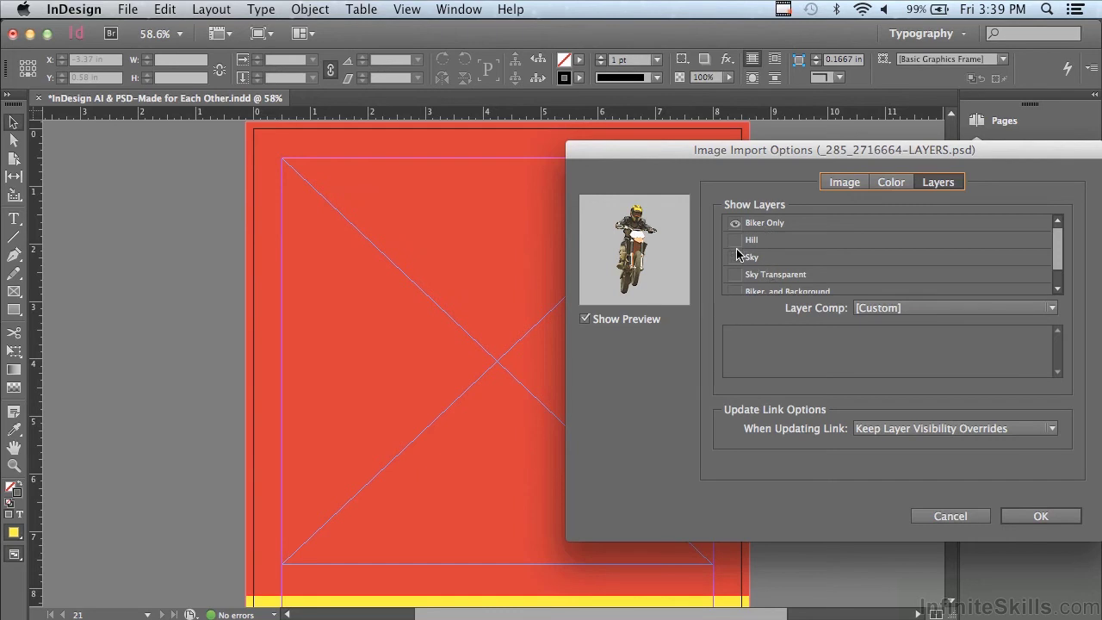
click(735, 243)
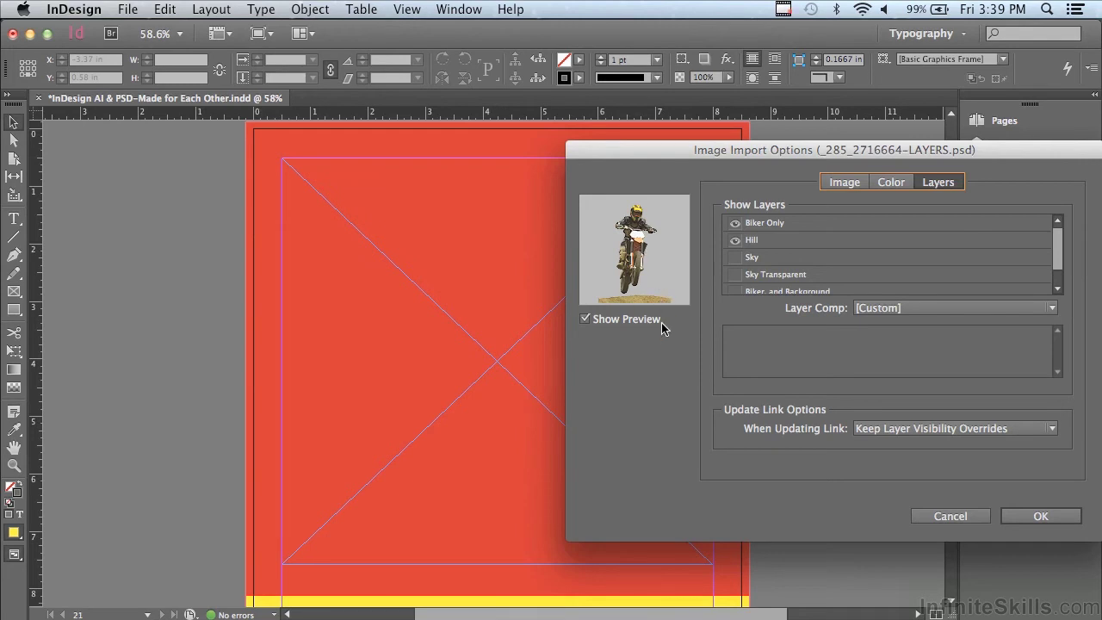
click(735, 257)
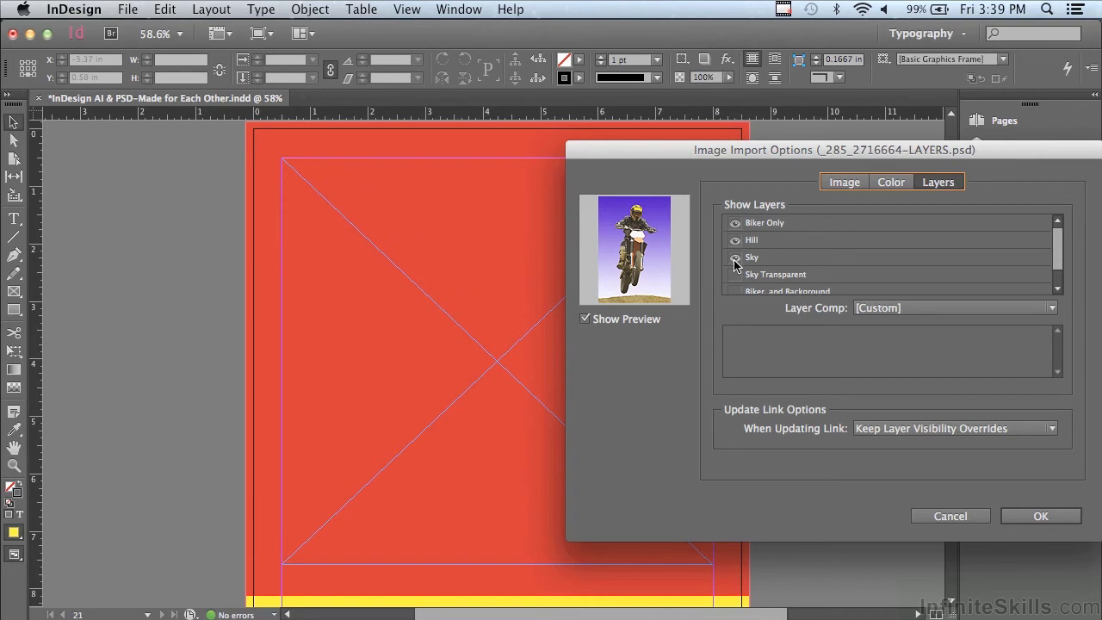
click(735, 258)
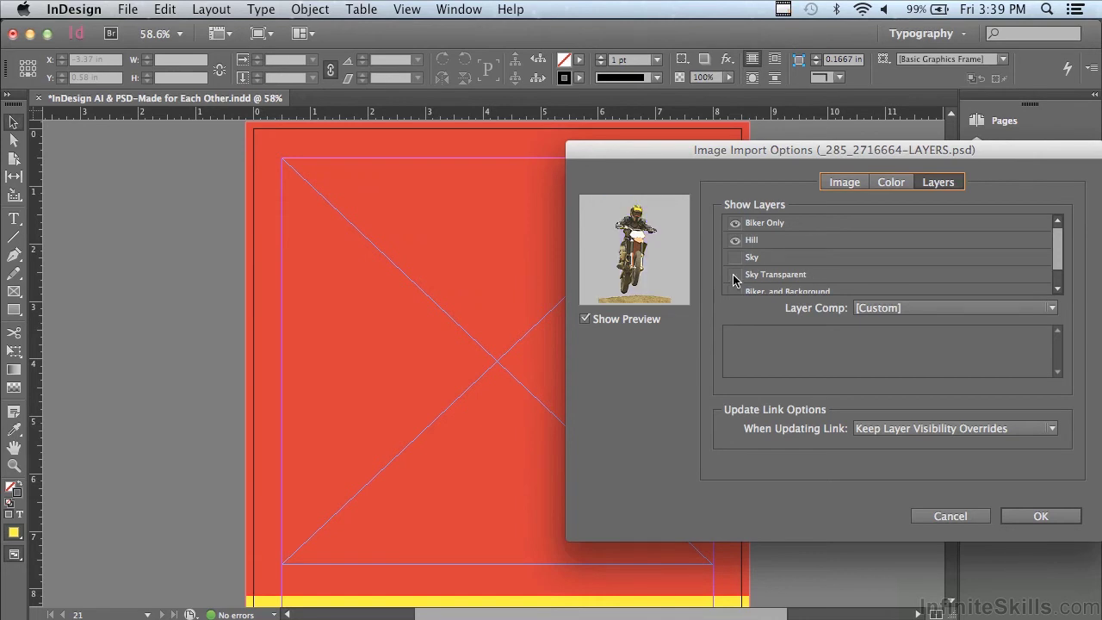
click(735, 275)
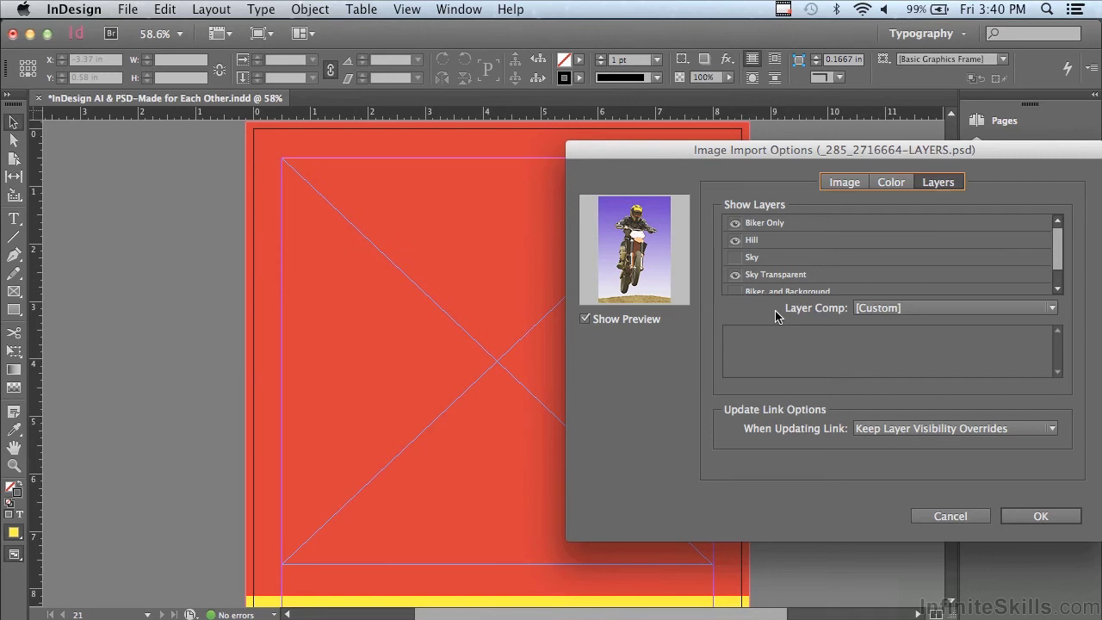
Try the Biker with Sky and Biker, Sky & Hill comps, then accept Biker, Transparent Sky, & Hill
click(884, 310)
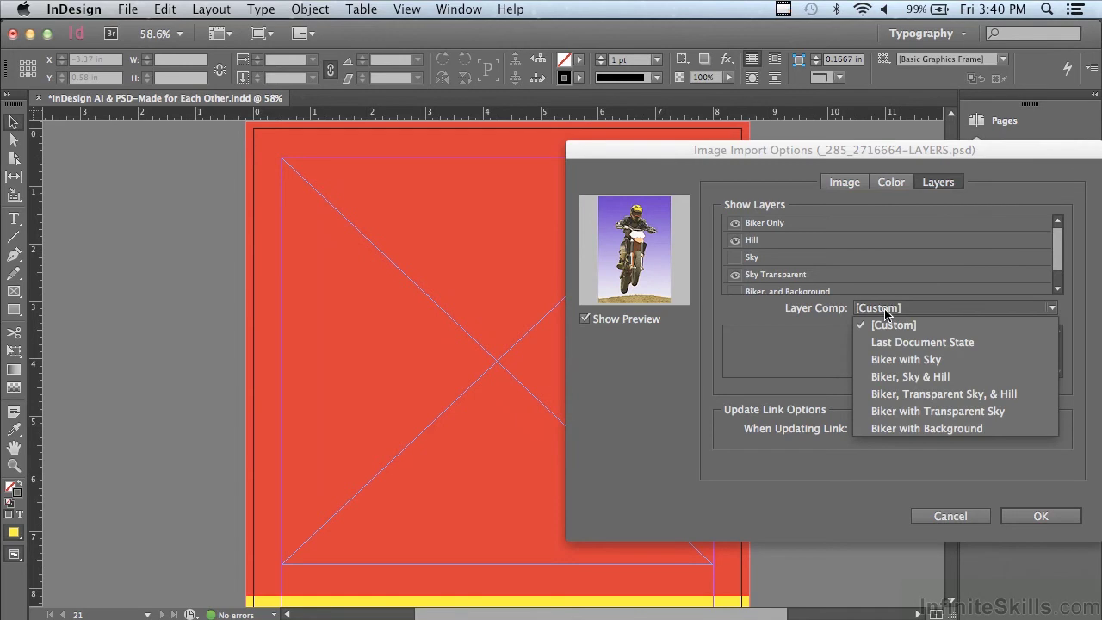
click(887, 361)
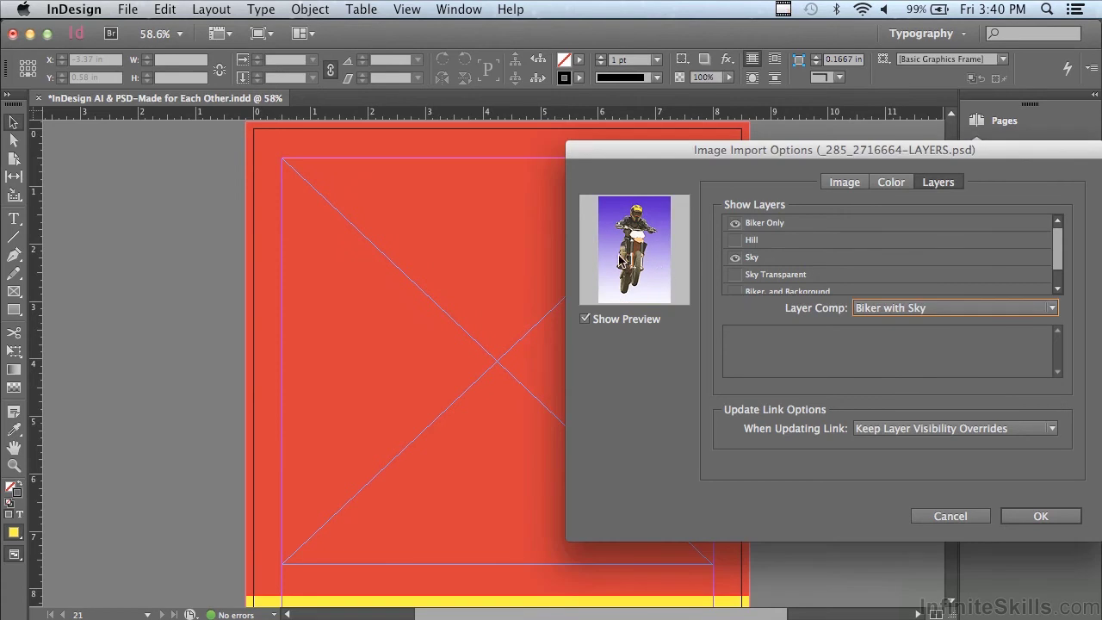
click(879, 310)
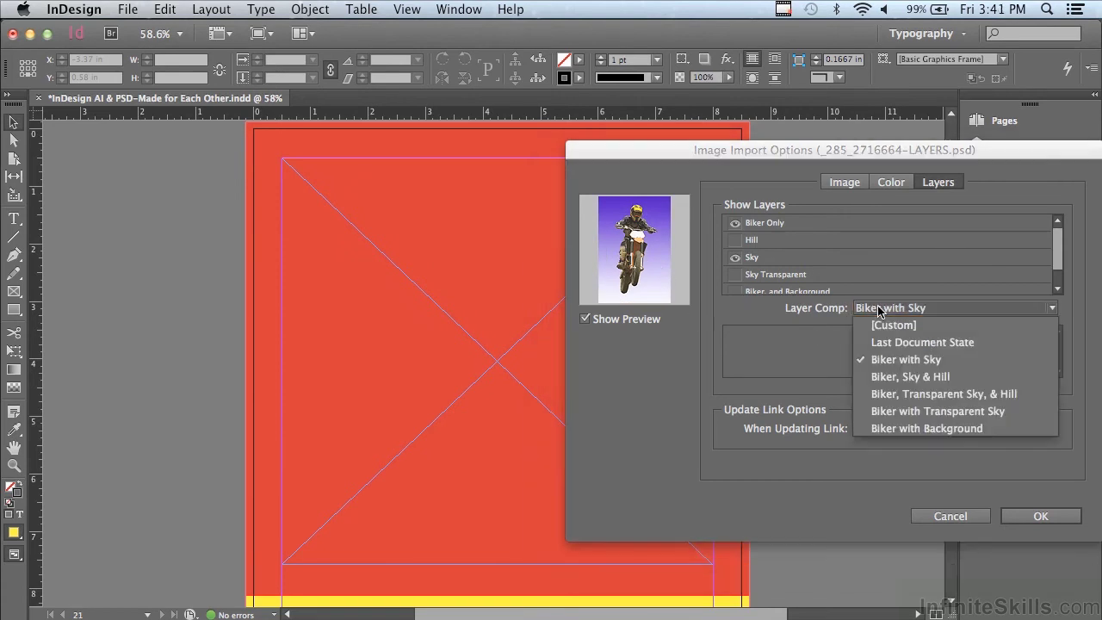
click(886, 379)
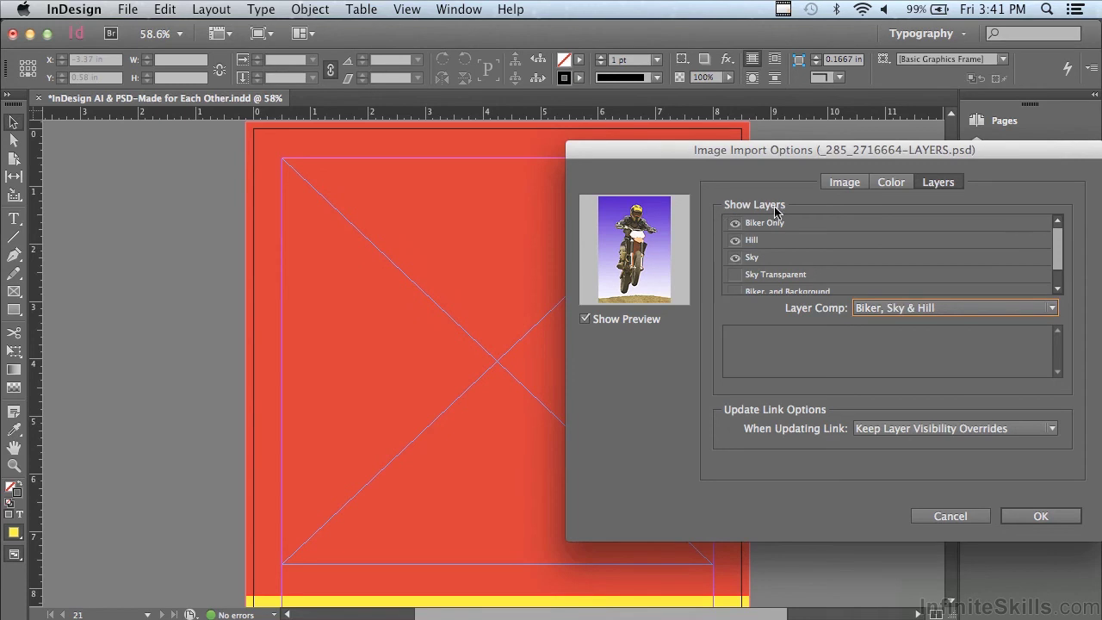
click(883, 310)
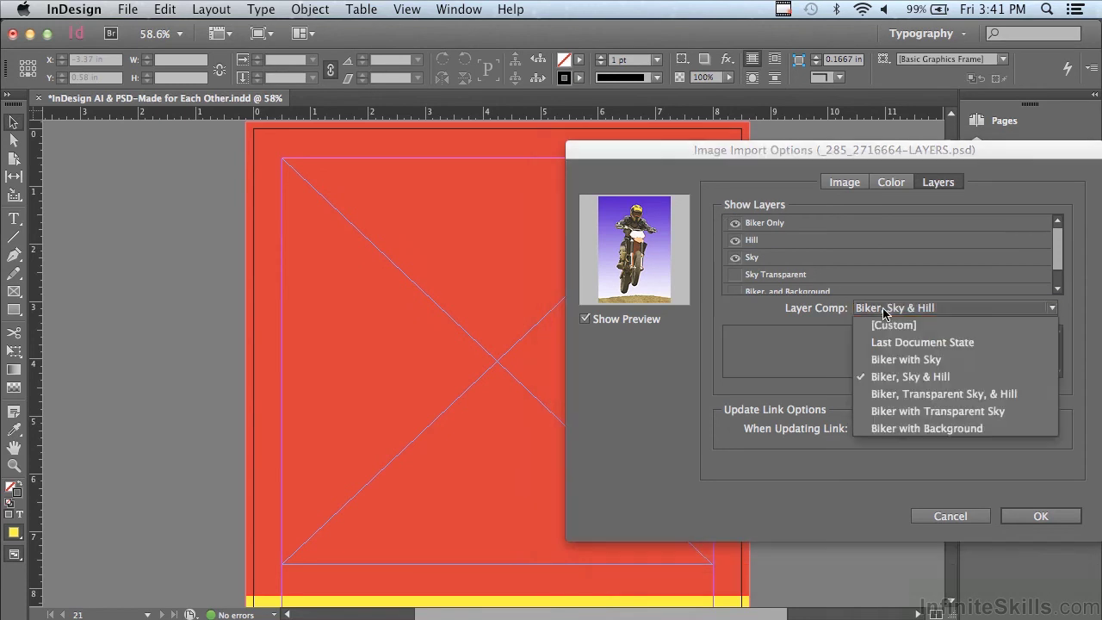
click(902, 398)
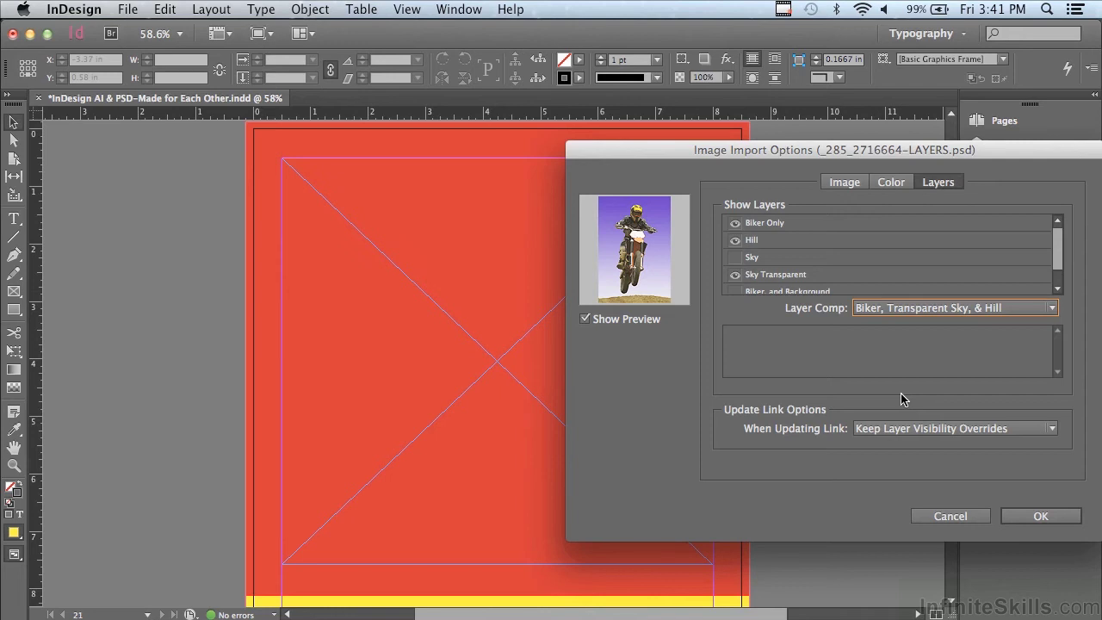
click(1021, 519)
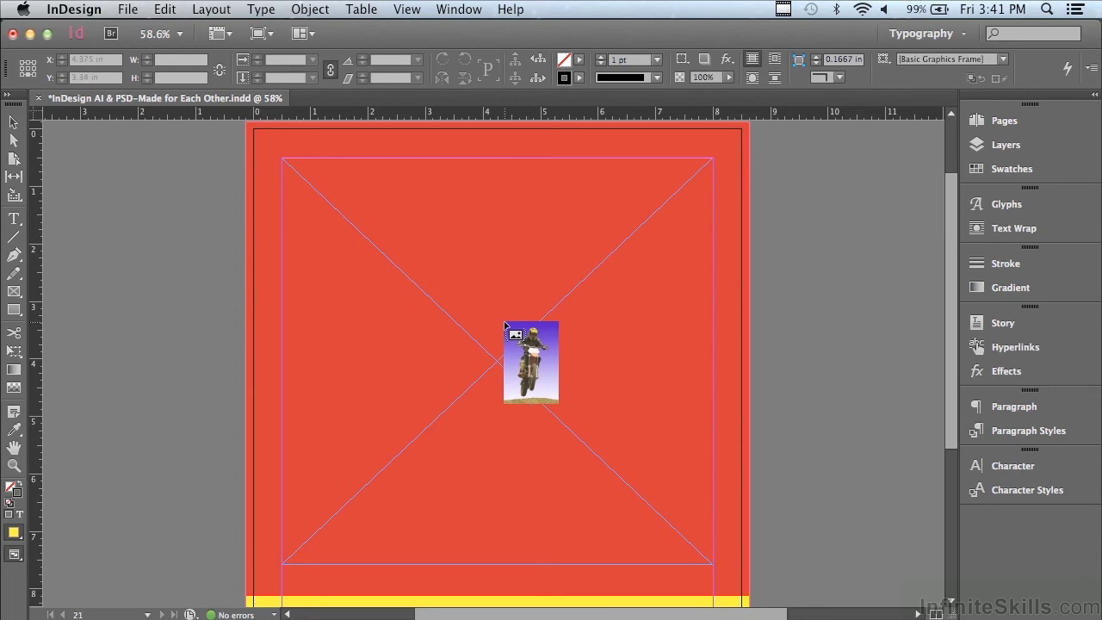
Drop the loaded biker image into the large empty frame on the red page
click(505, 324)
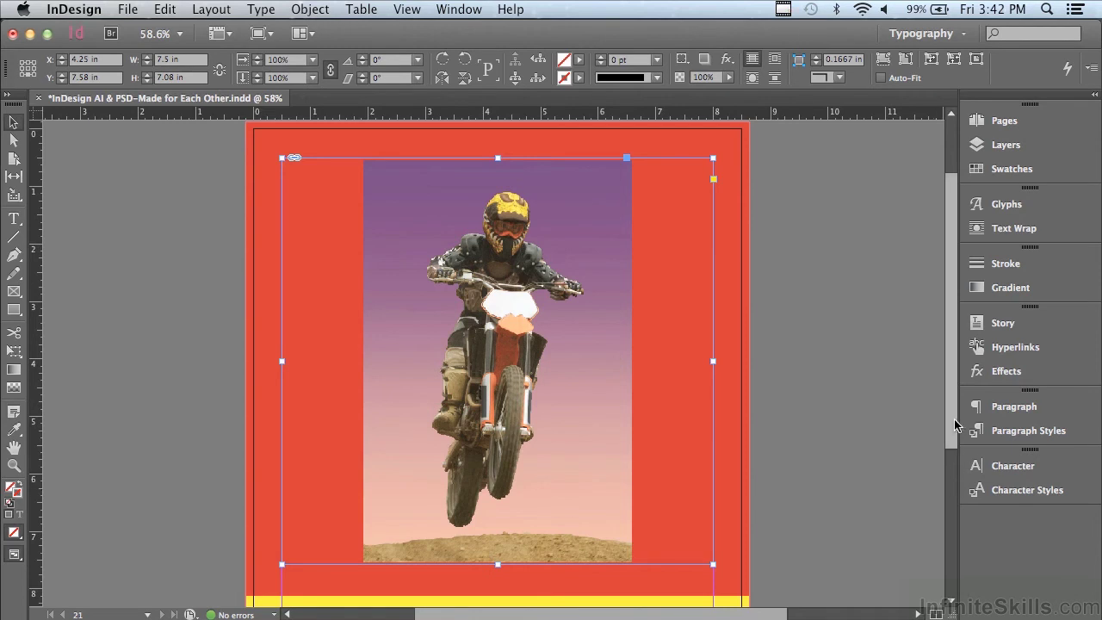
Select the empty yellow-band frame and place _PhotoSpin.ai with import options shown
drag(954, 421, 941, 548)
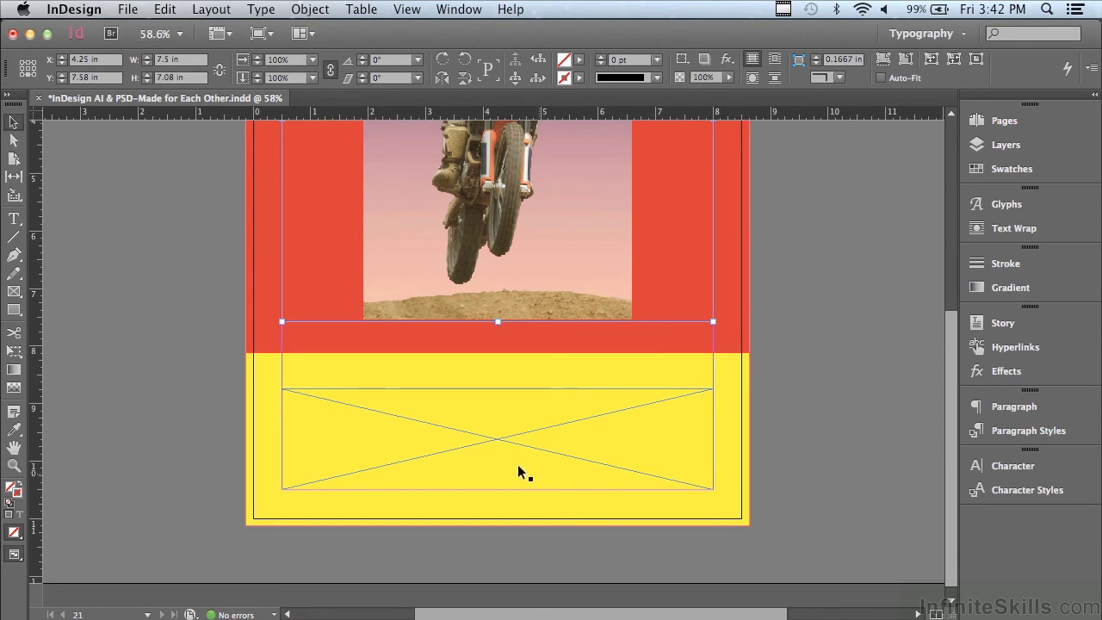
click(457, 444)
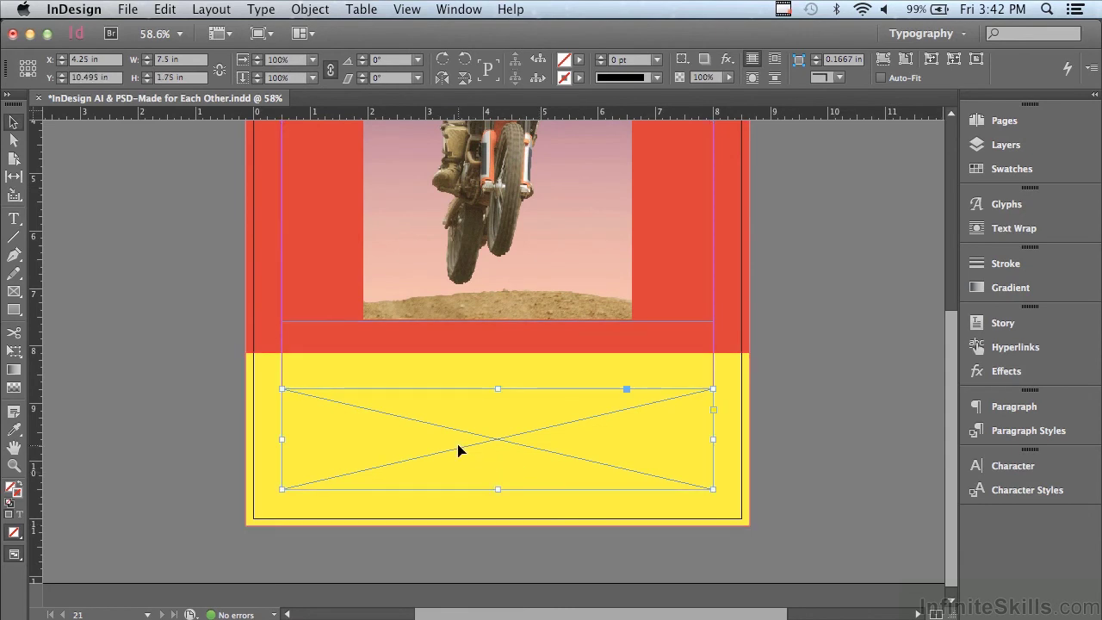
click(121, 11)
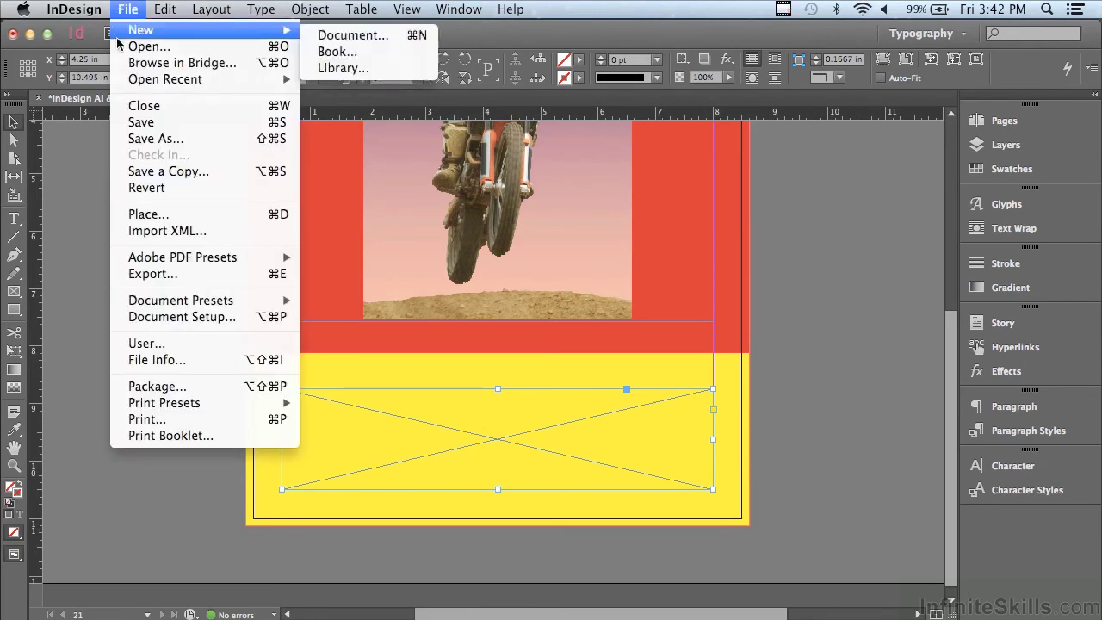
click(131, 215)
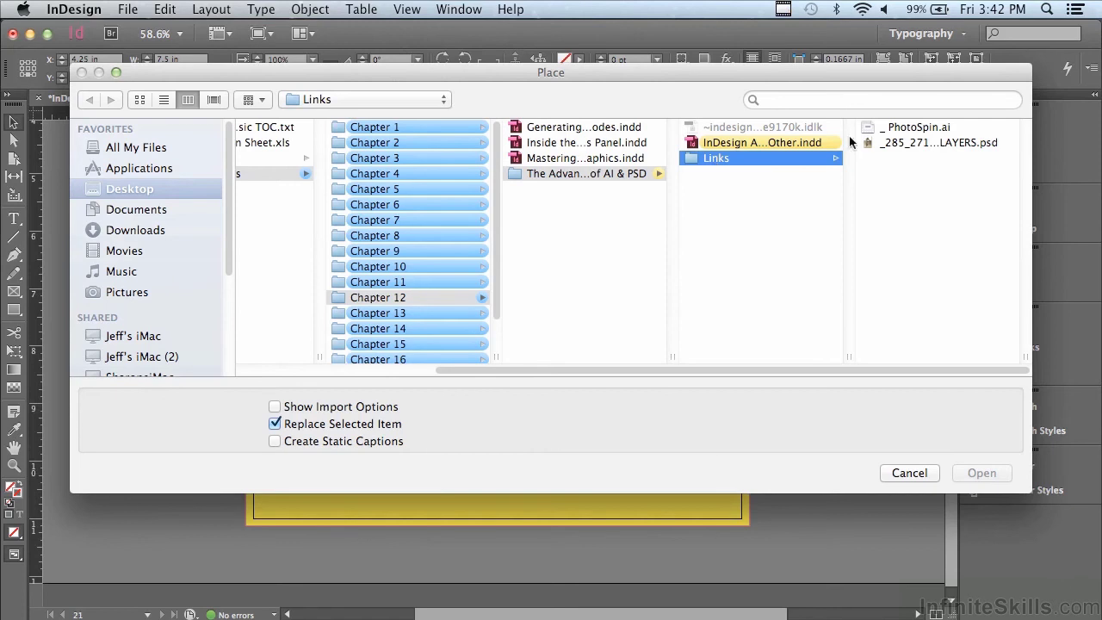
click(906, 130)
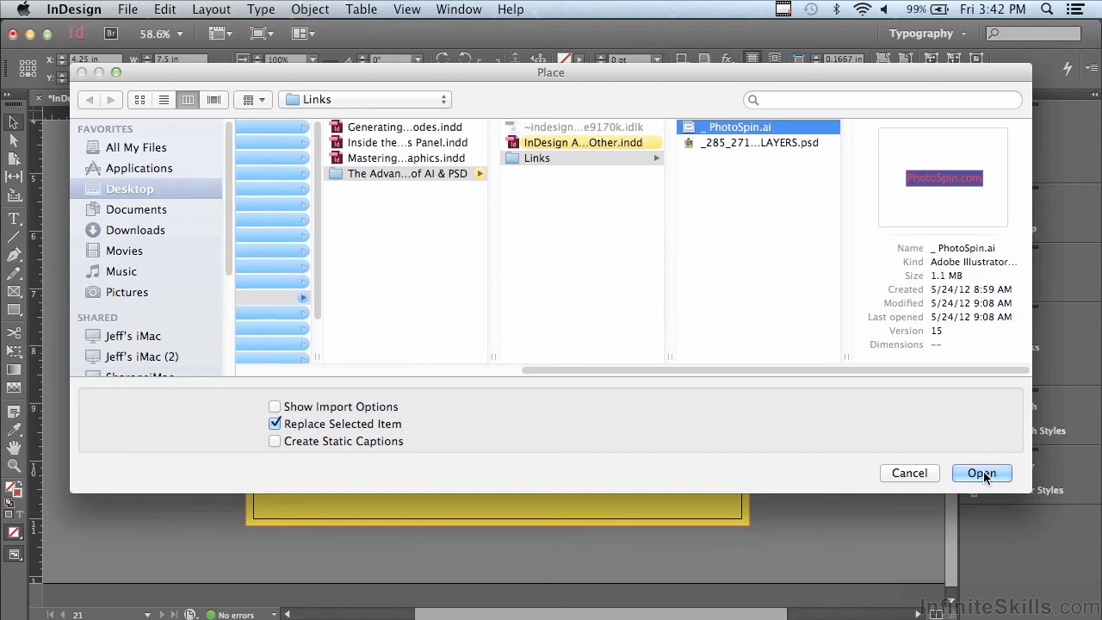
click(982, 472)
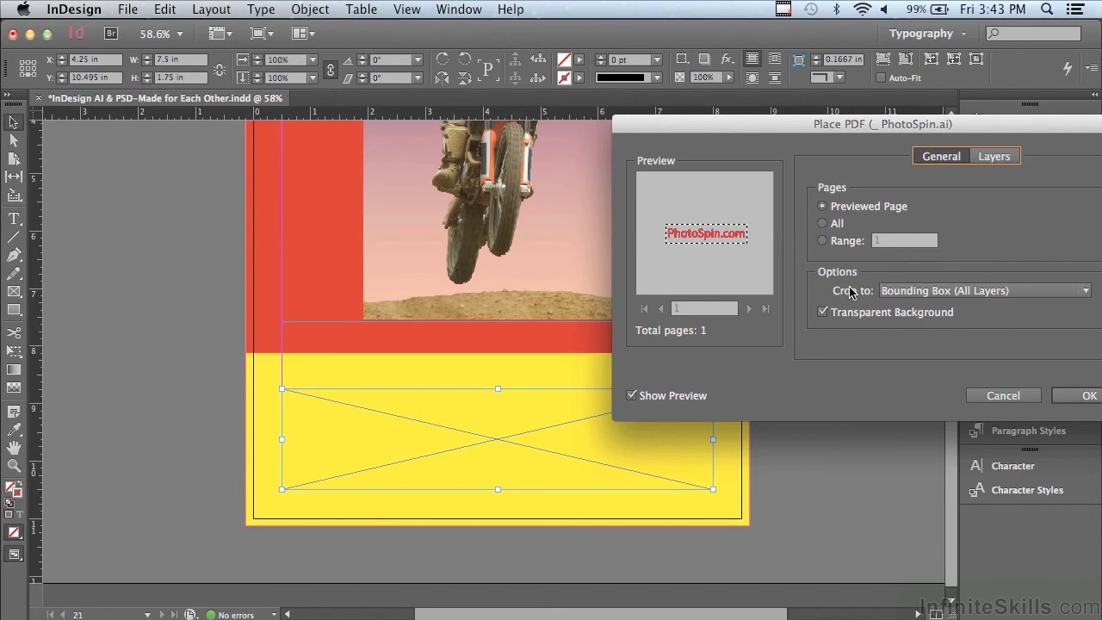
Preview the Art, Crop, Trim, Bleed and Media crops, then return to Bounding Box (All Layers)
click(922, 293)
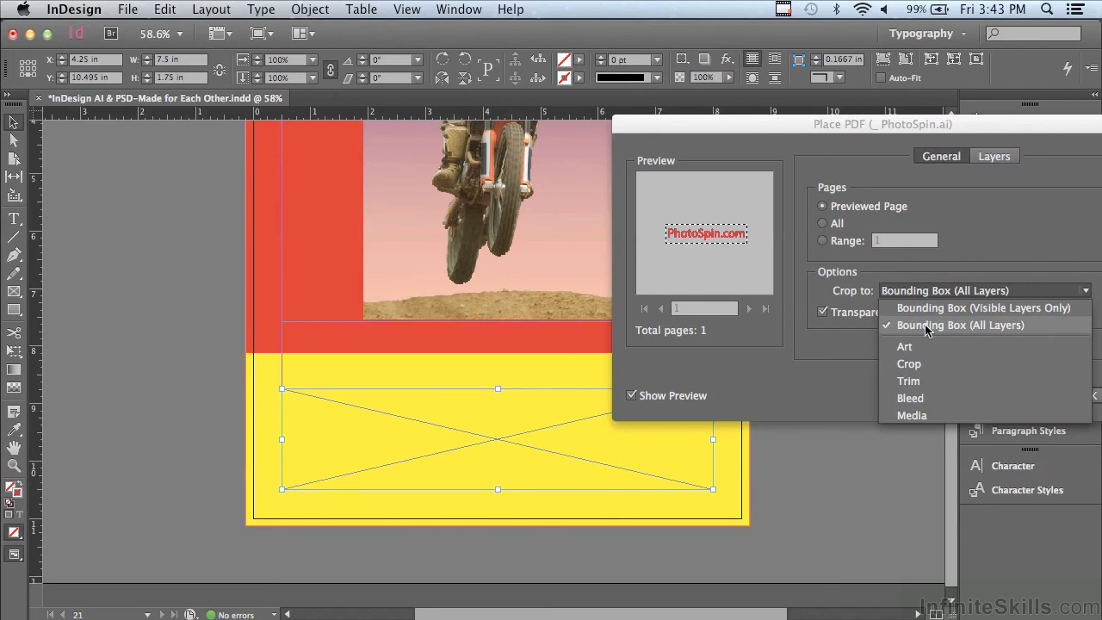
click(927, 327)
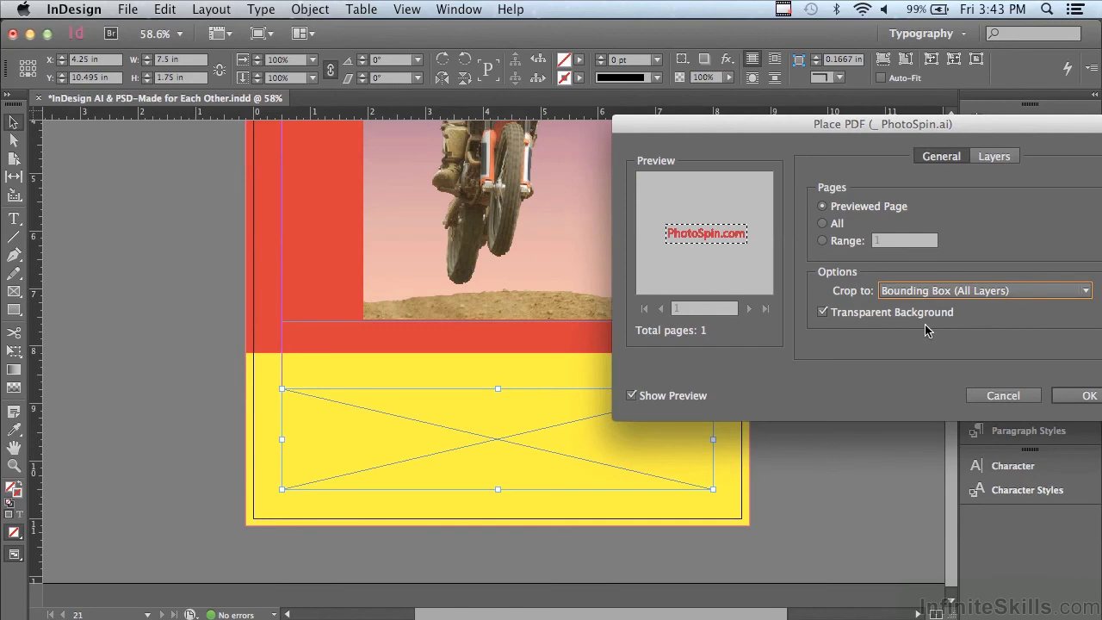
click(925, 293)
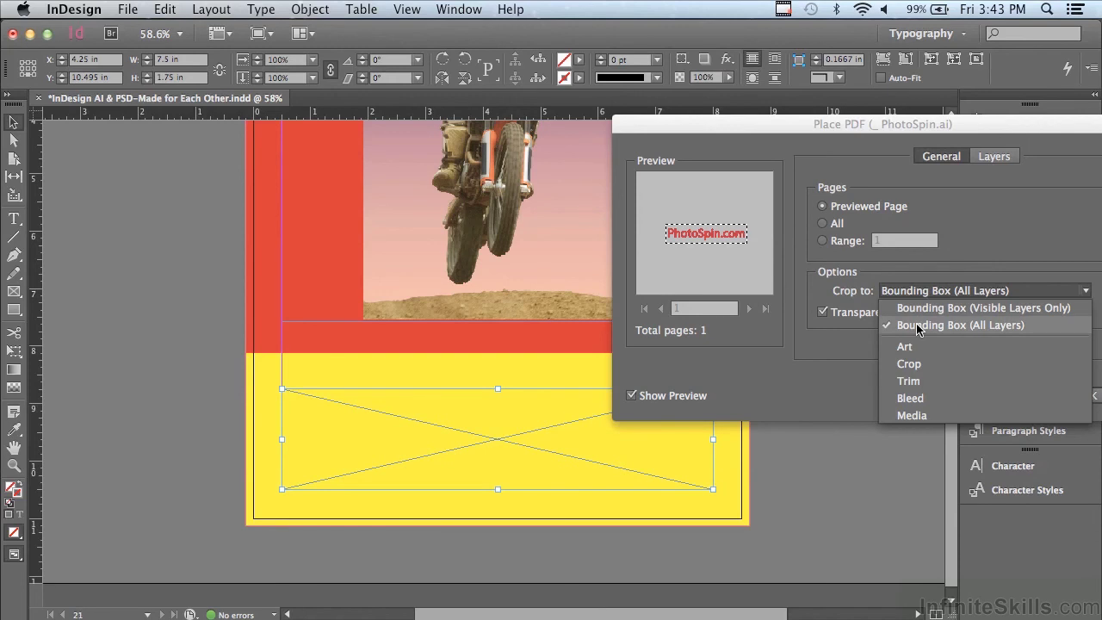
click(918, 327)
click(911, 292)
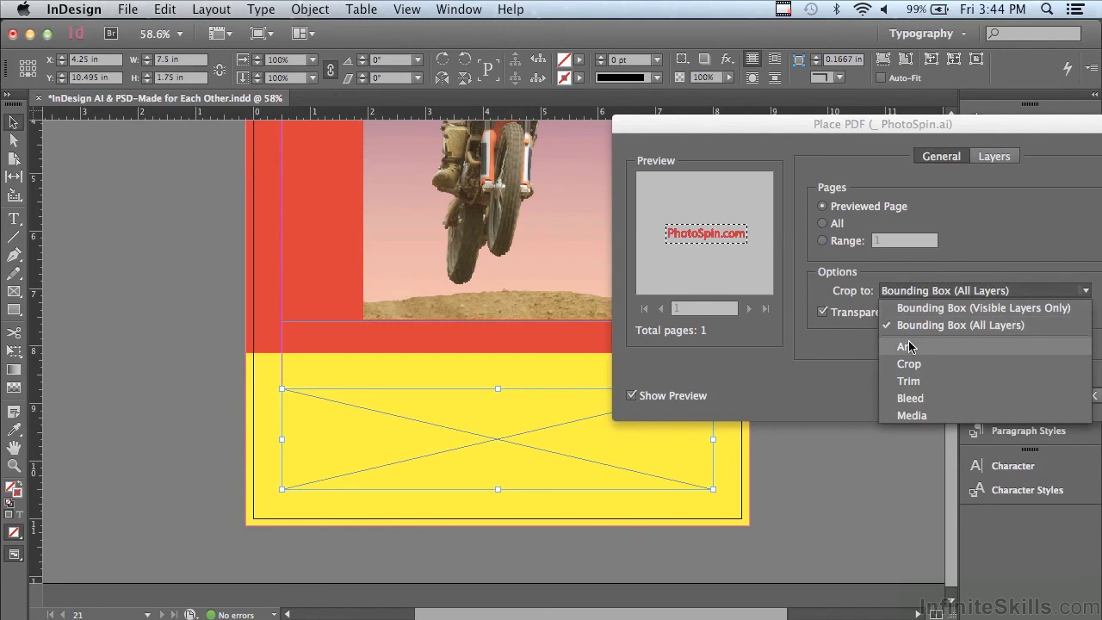
click(910, 346)
click(915, 300)
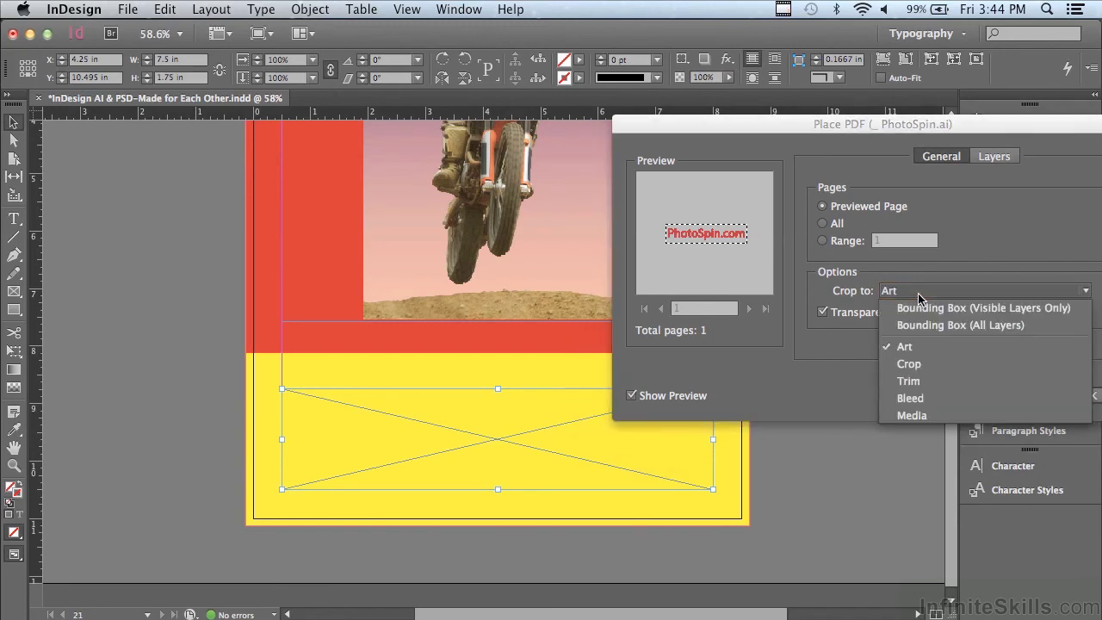
click(908, 363)
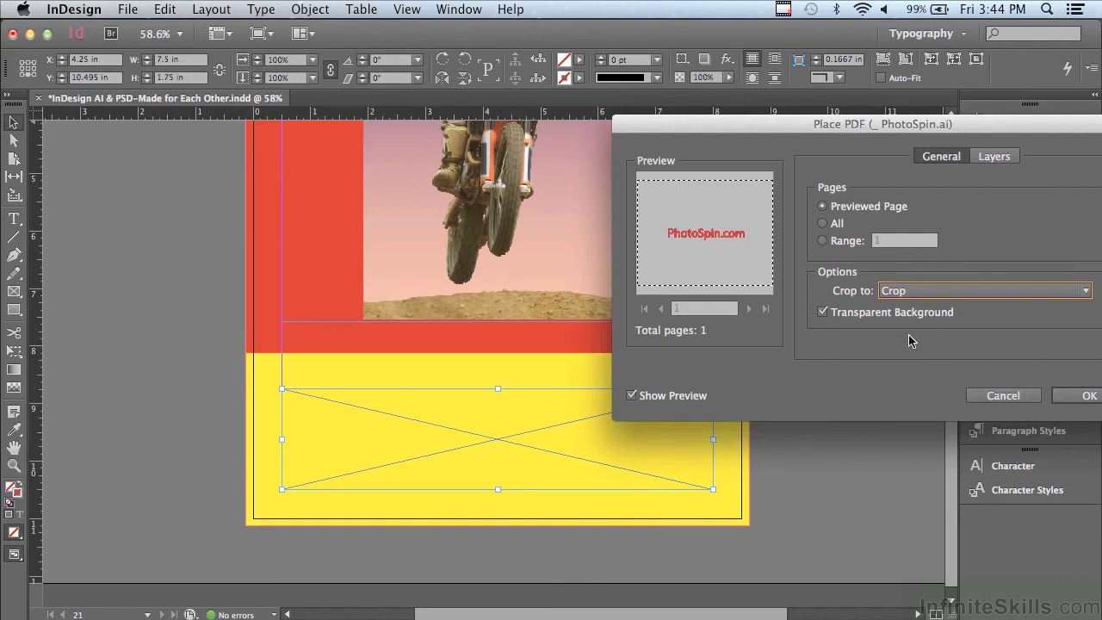
click(898, 291)
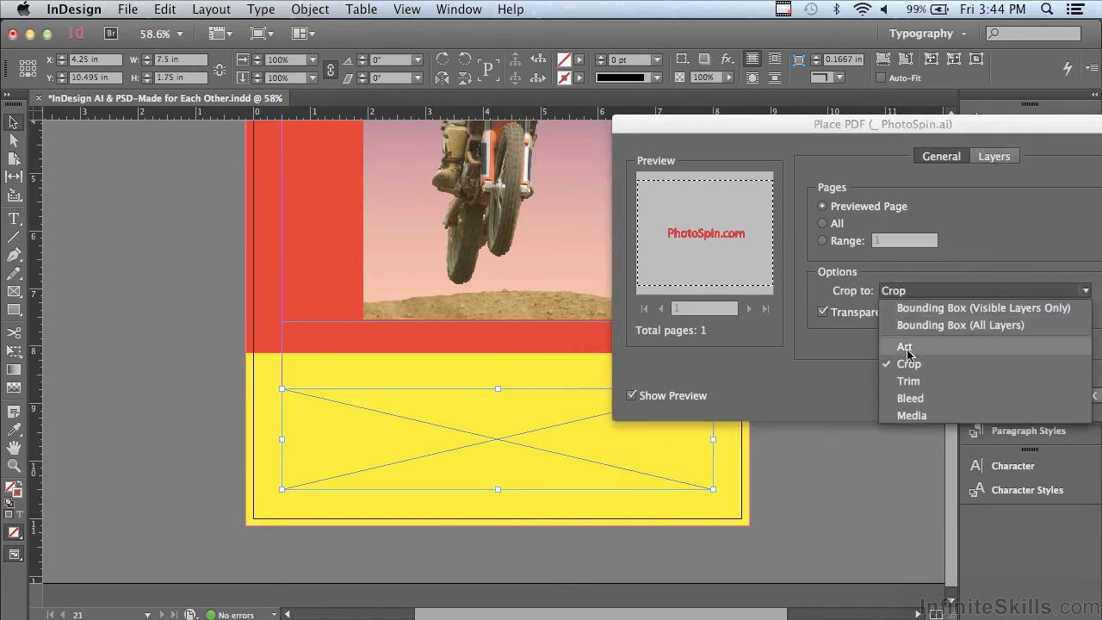
click(908, 380)
click(896, 293)
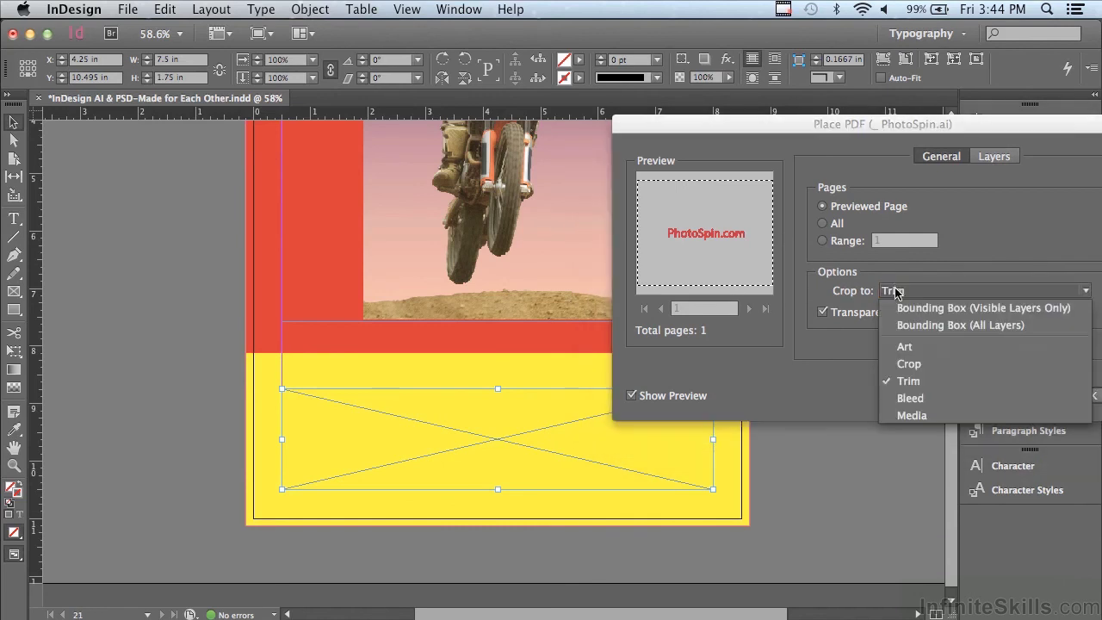
click(910, 397)
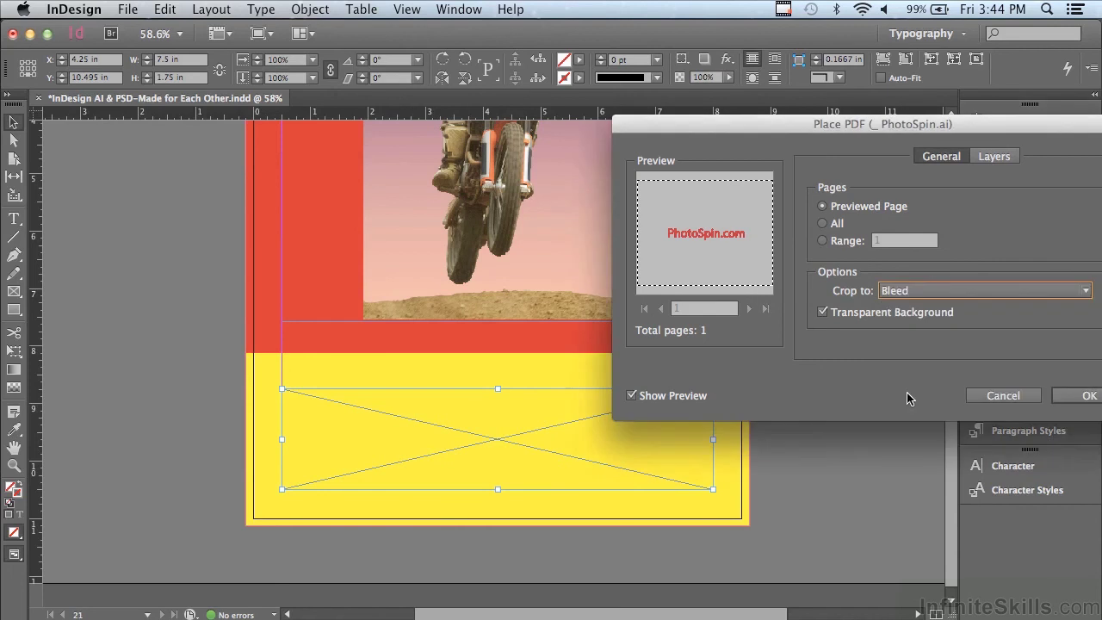
click(904, 293)
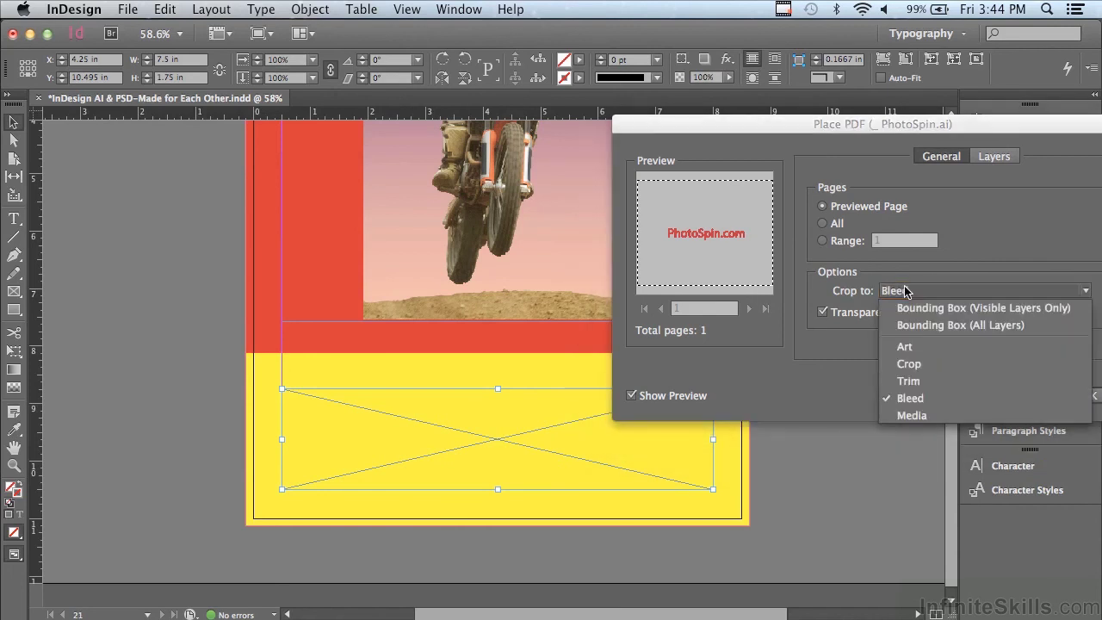
click(916, 414)
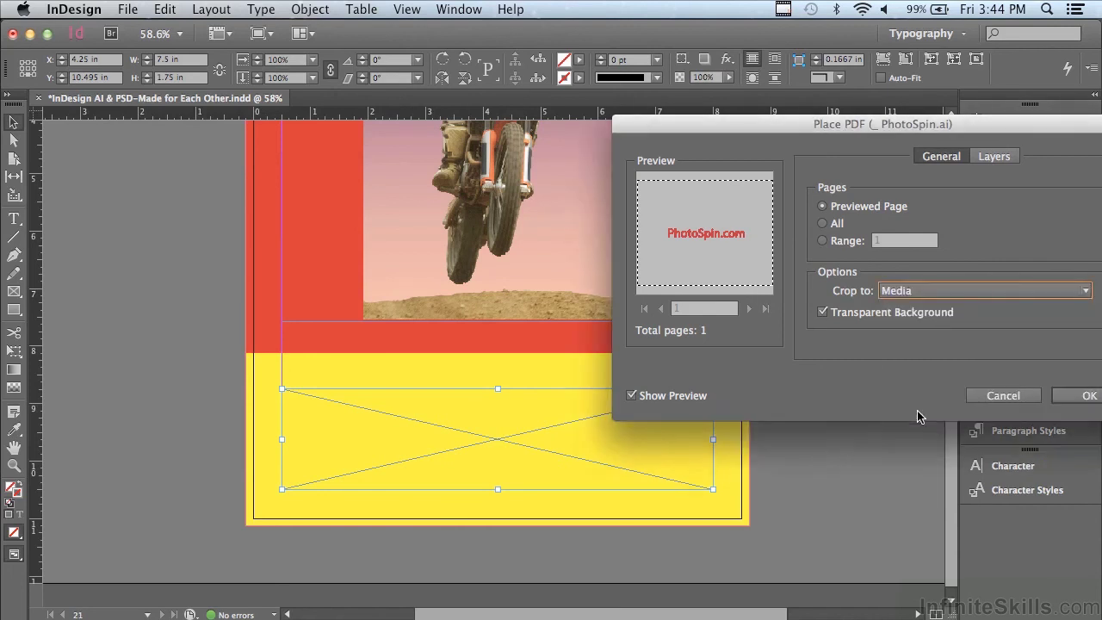
click(898, 295)
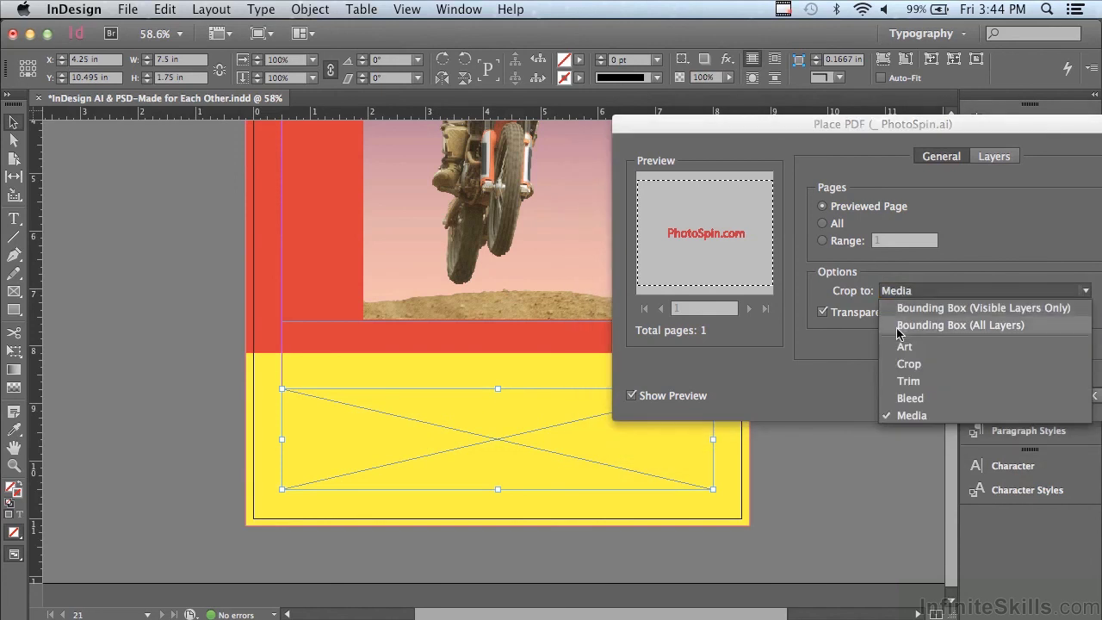
click(898, 326)
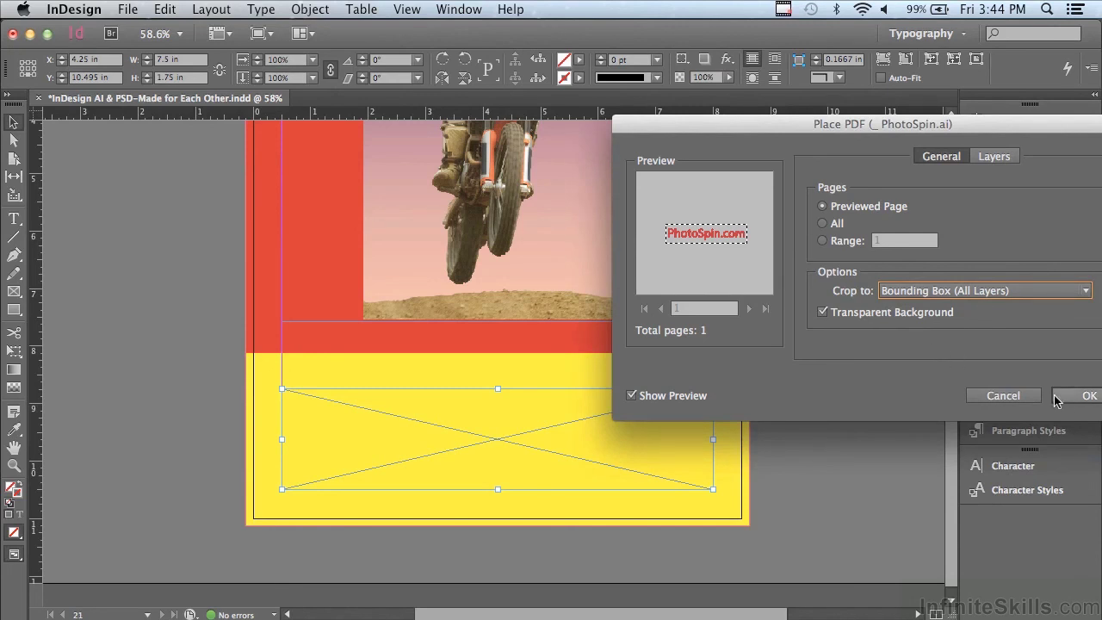
Show only the Logo Transparent layer, hiding Logo and Background, and place the logo
click(994, 156)
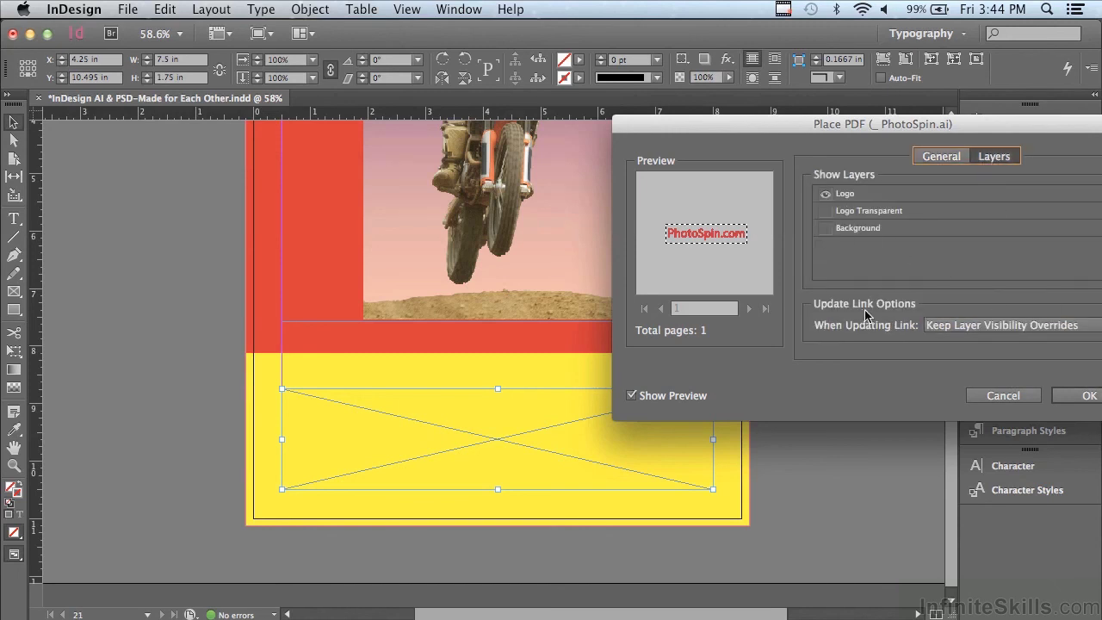
click(825, 229)
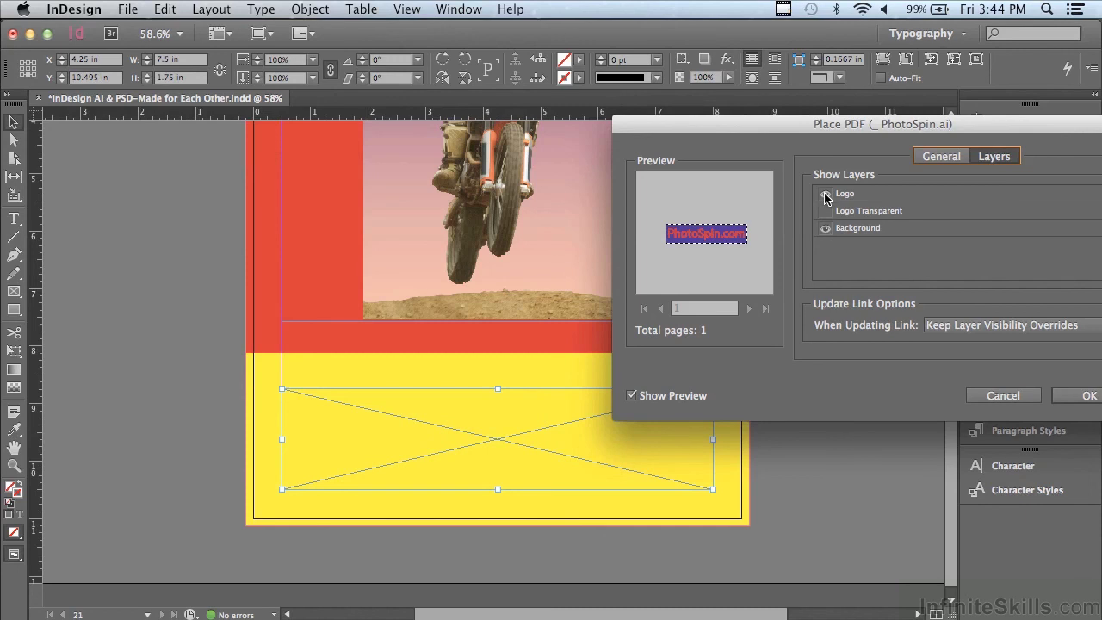
click(825, 195)
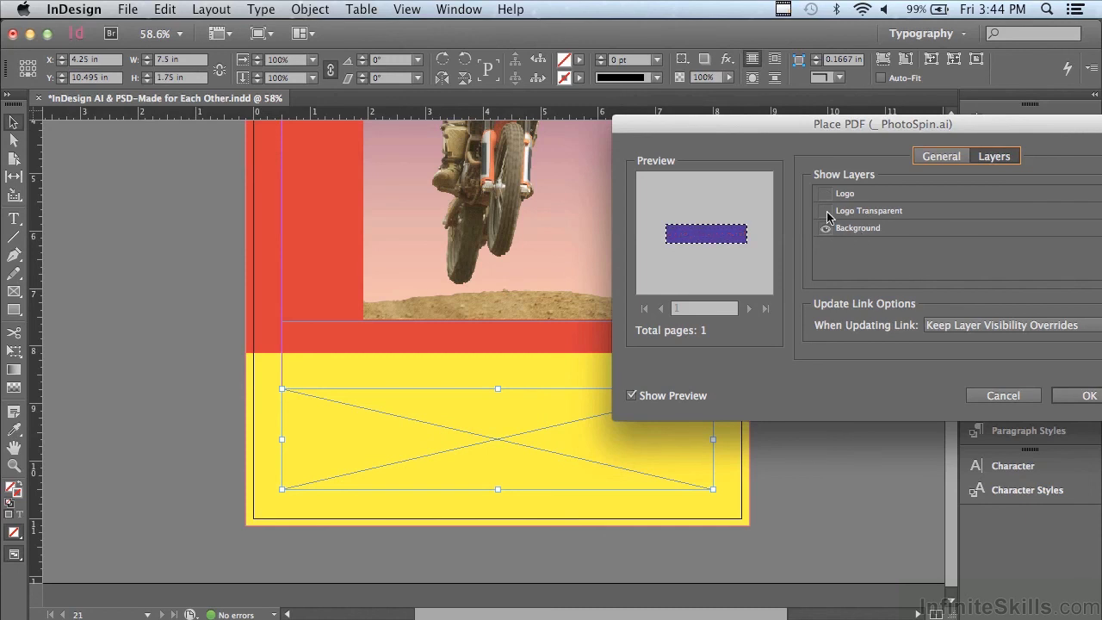
click(825, 211)
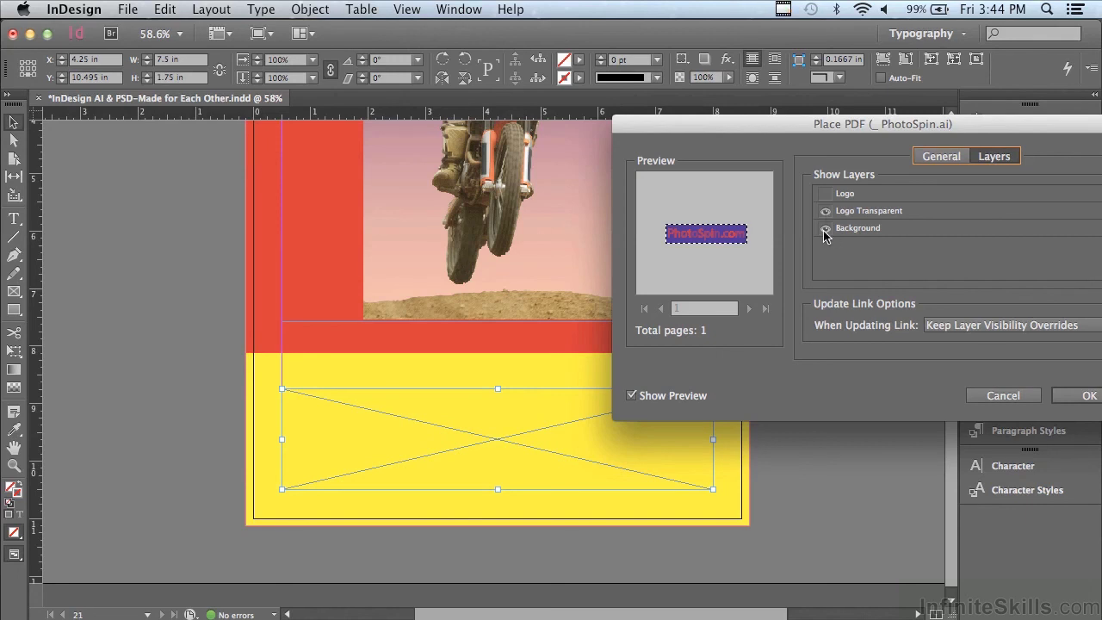
click(825, 229)
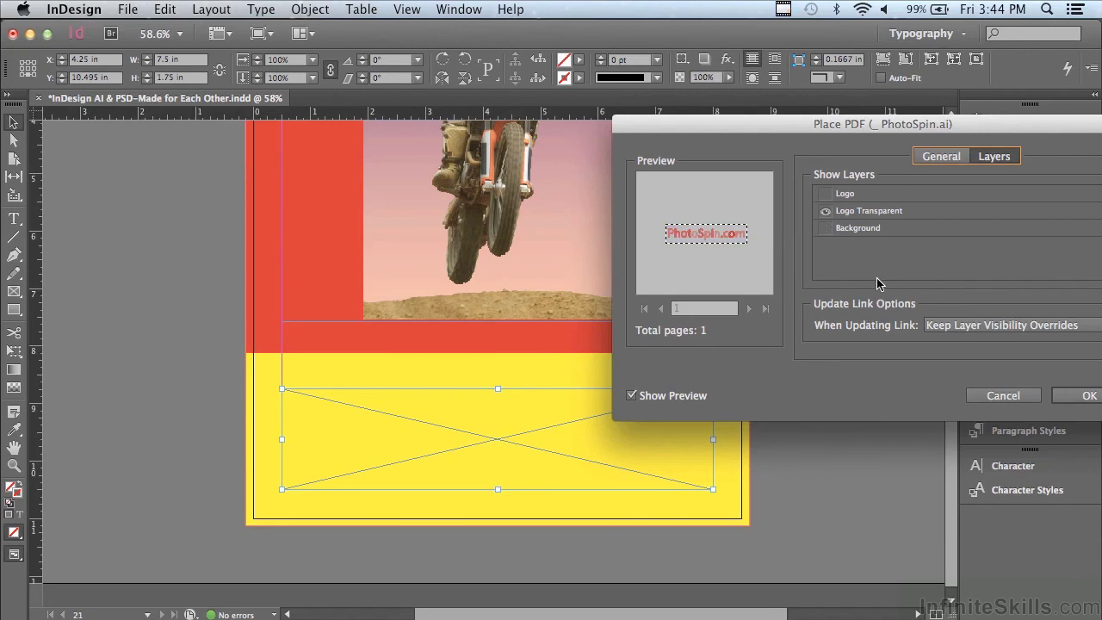
drag(873, 136, 836, 140)
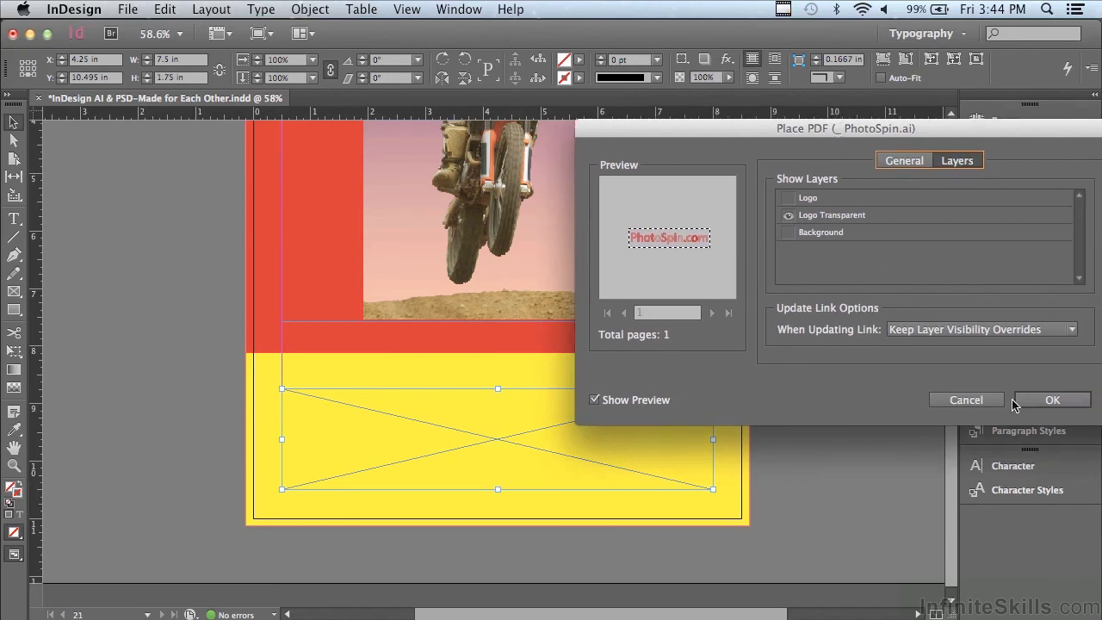
click(1044, 403)
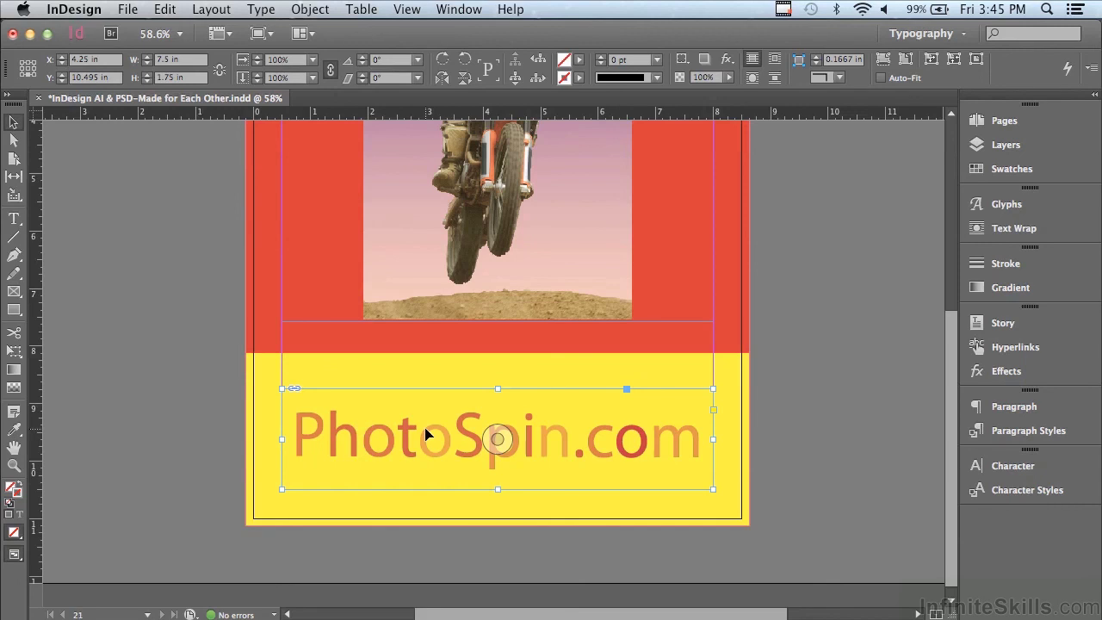
Scroll up to the biker photo and select its 7.5 in × 7.08 in frame
drag(956, 387, 903, 269)
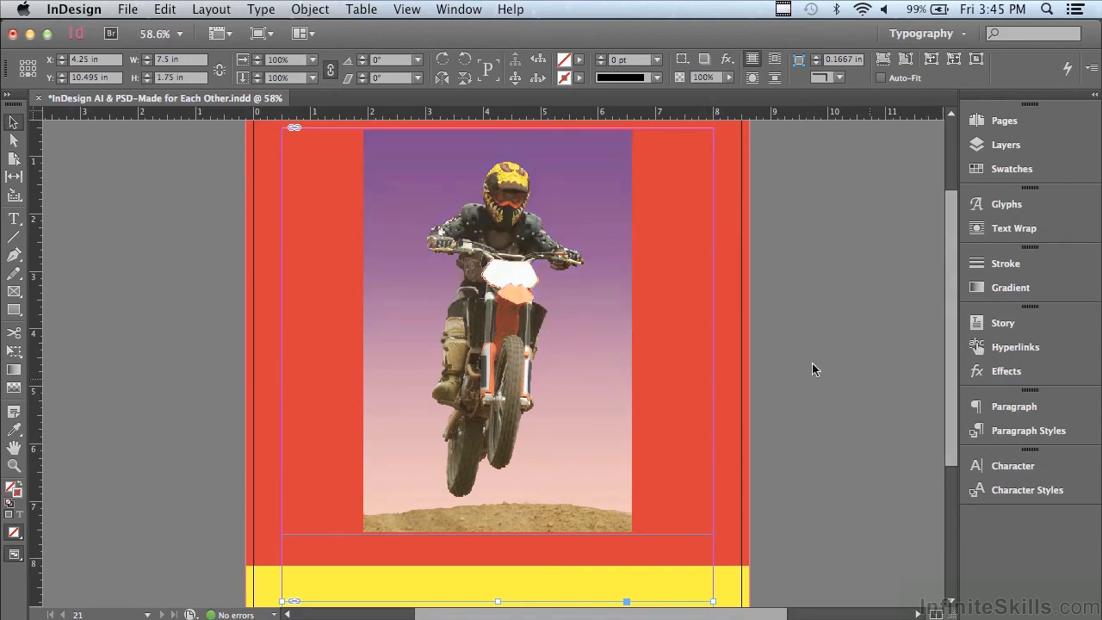
click(397, 308)
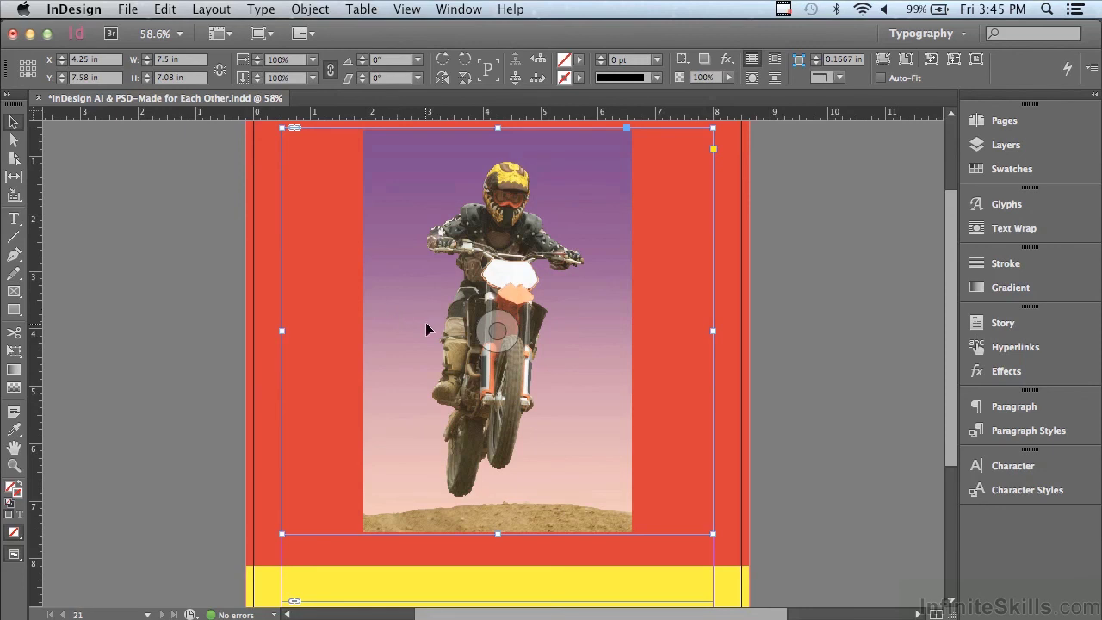
Apply the 'Biker, Transparent Sky, & Hill' layer comp to the biker photo in Object Layer Options
click(308, 10)
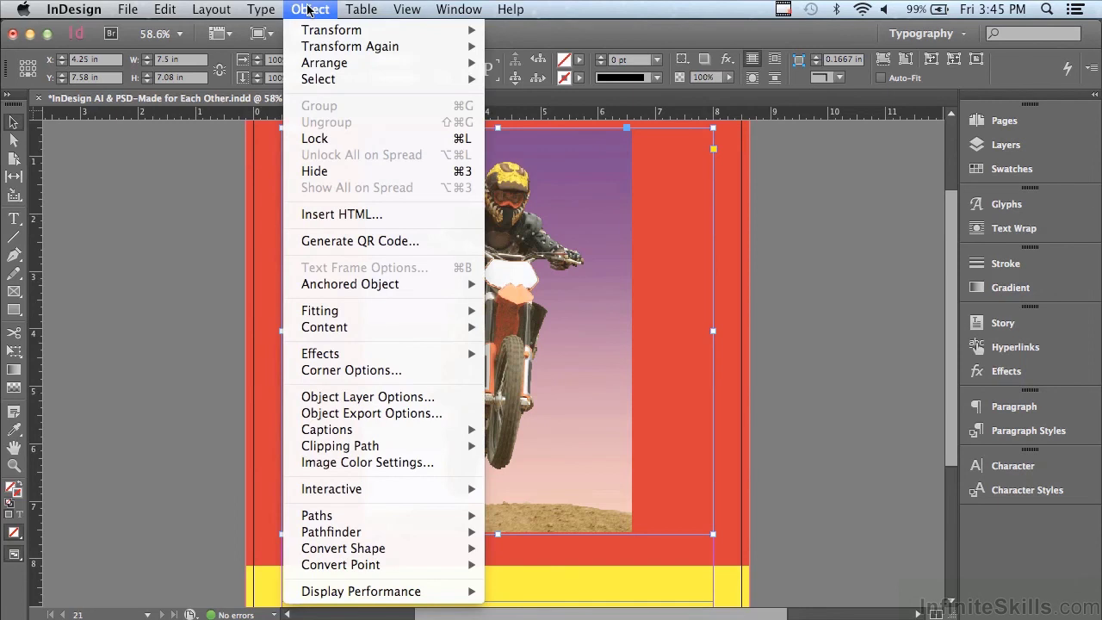
click(340, 398)
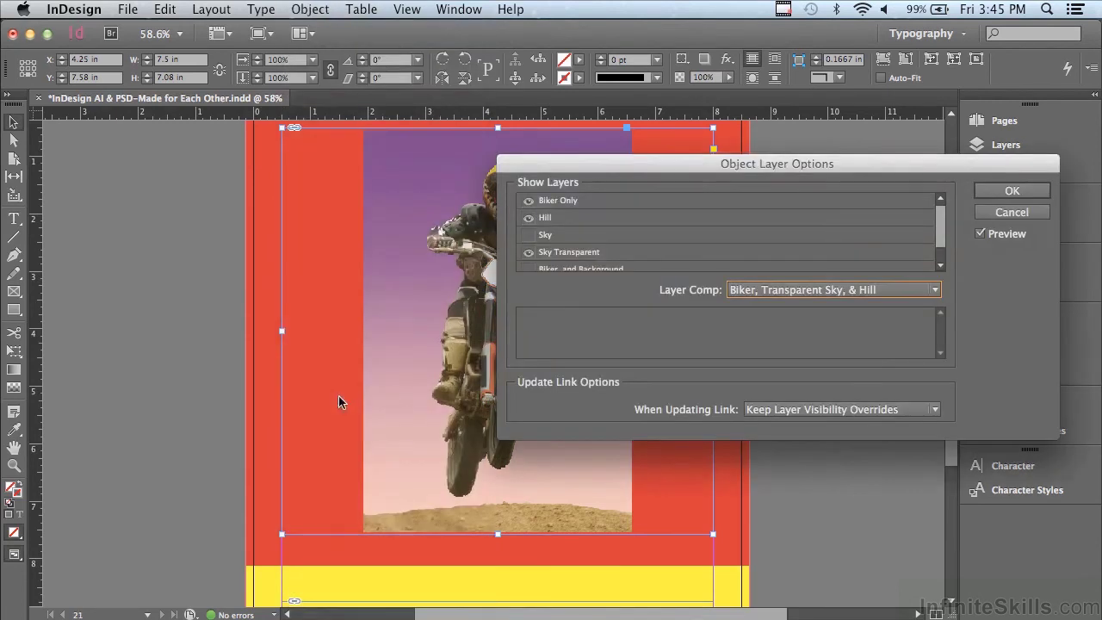
drag(556, 157, 721, 166)
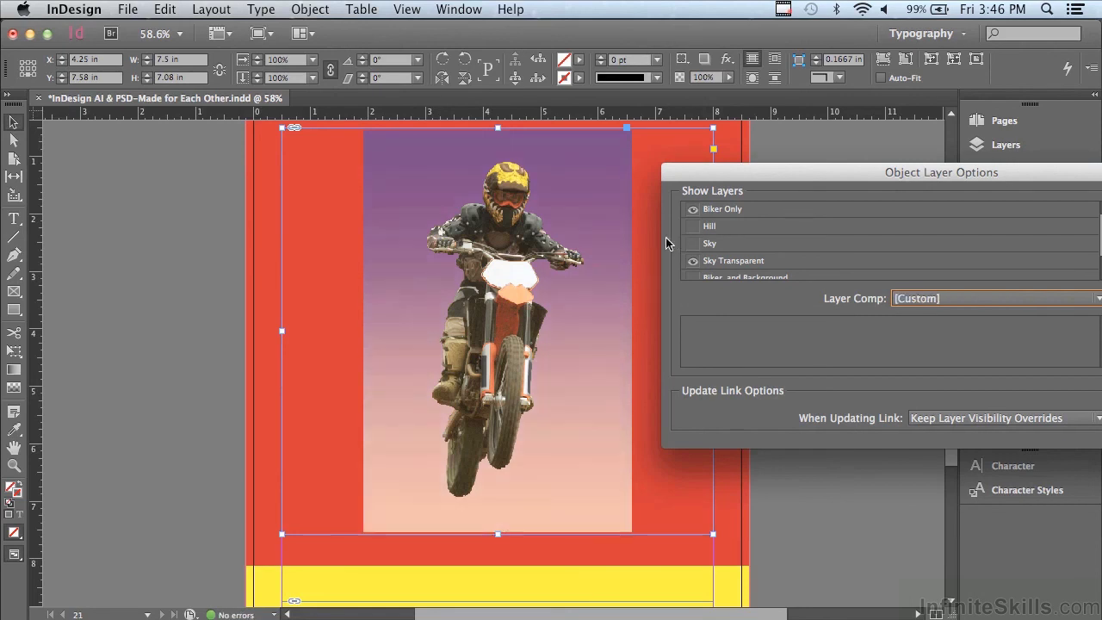
click(921, 298)
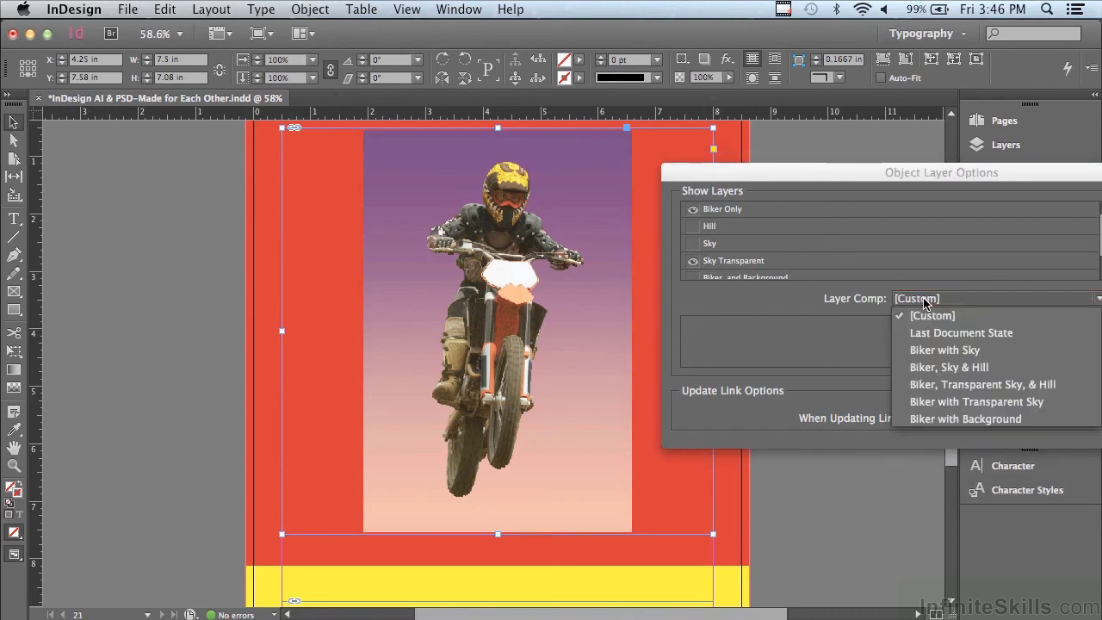
click(931, 385)
drag(766, 172, 696, 191)
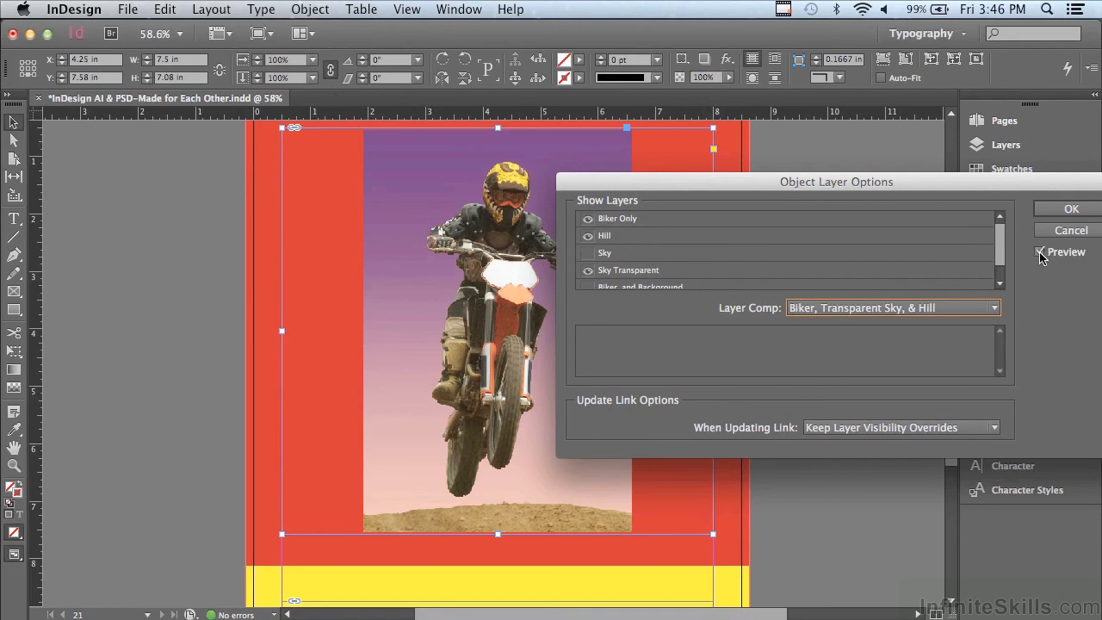
click(1041, 210)
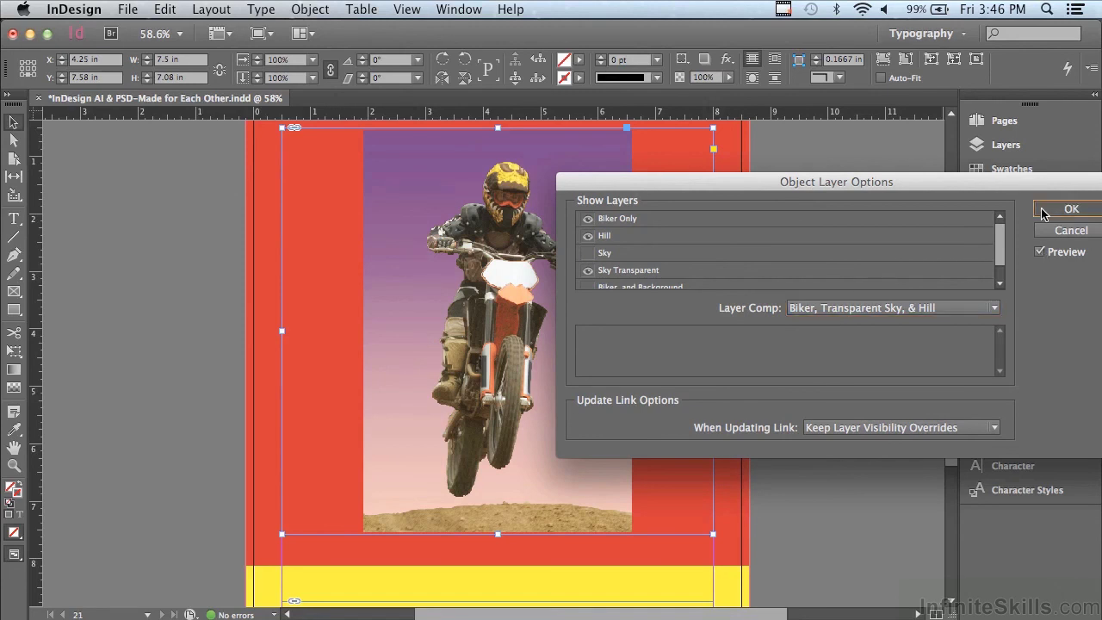
click(1041, 209)
Select the PhotoSpin.com logo frame and bring up its Object Layer Options
scroll(687, 371, down, 5)
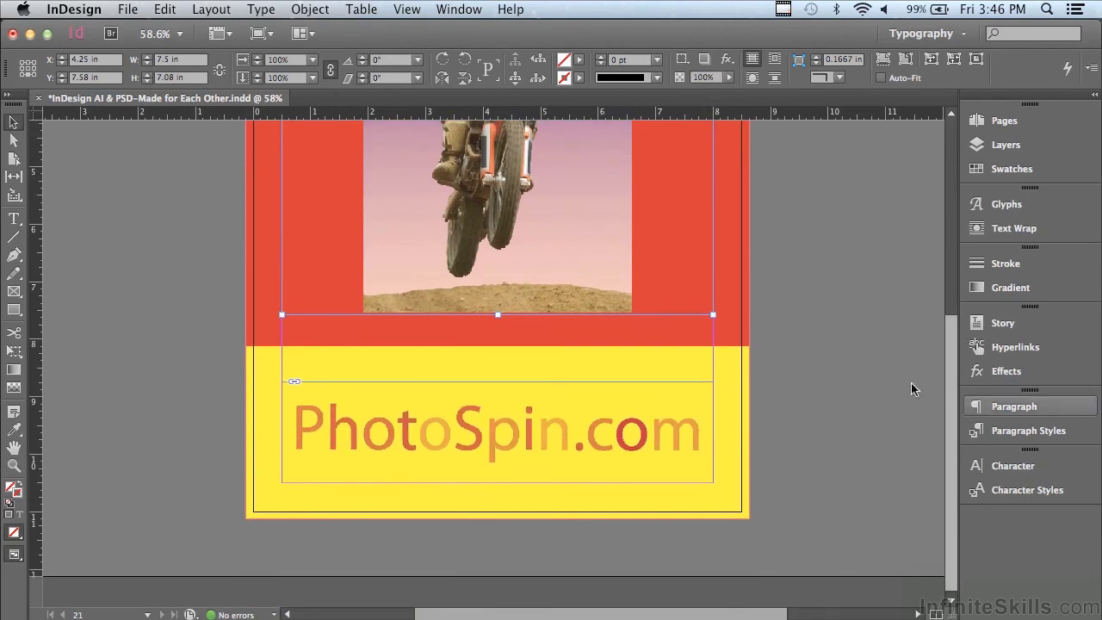
click(498, 432)
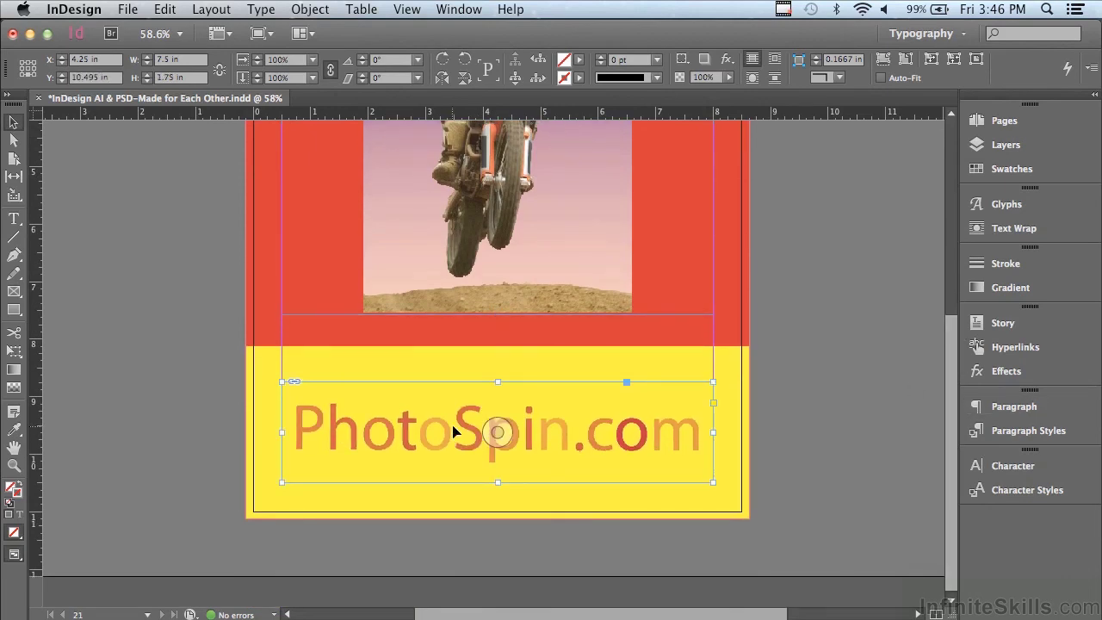
click(305, 9)
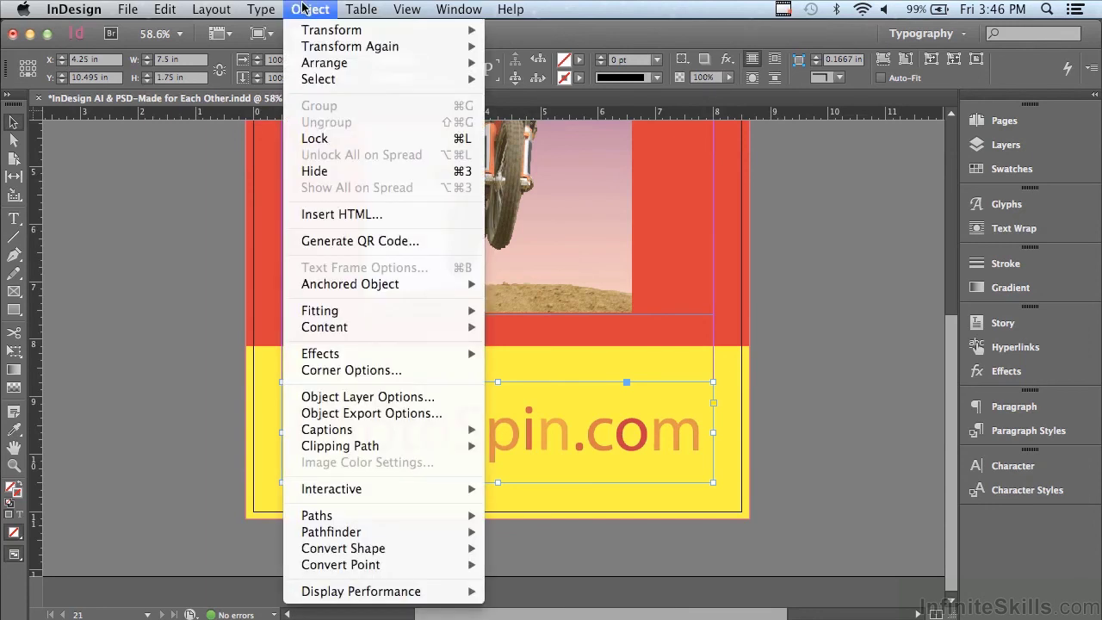
click(358, 397)
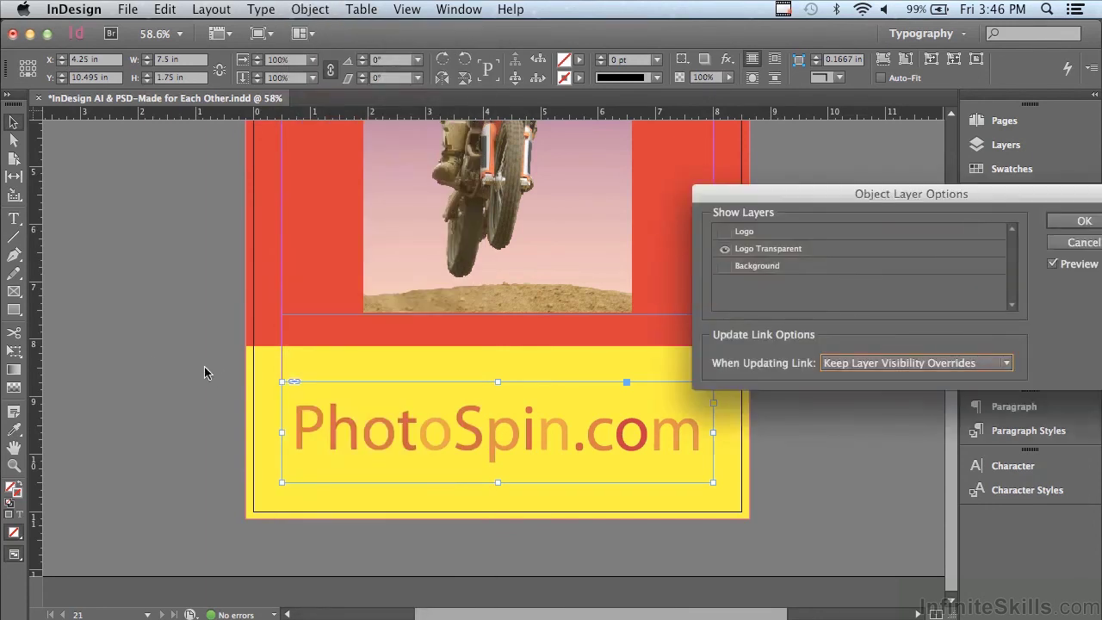
drag(807, 192, 666, 93)
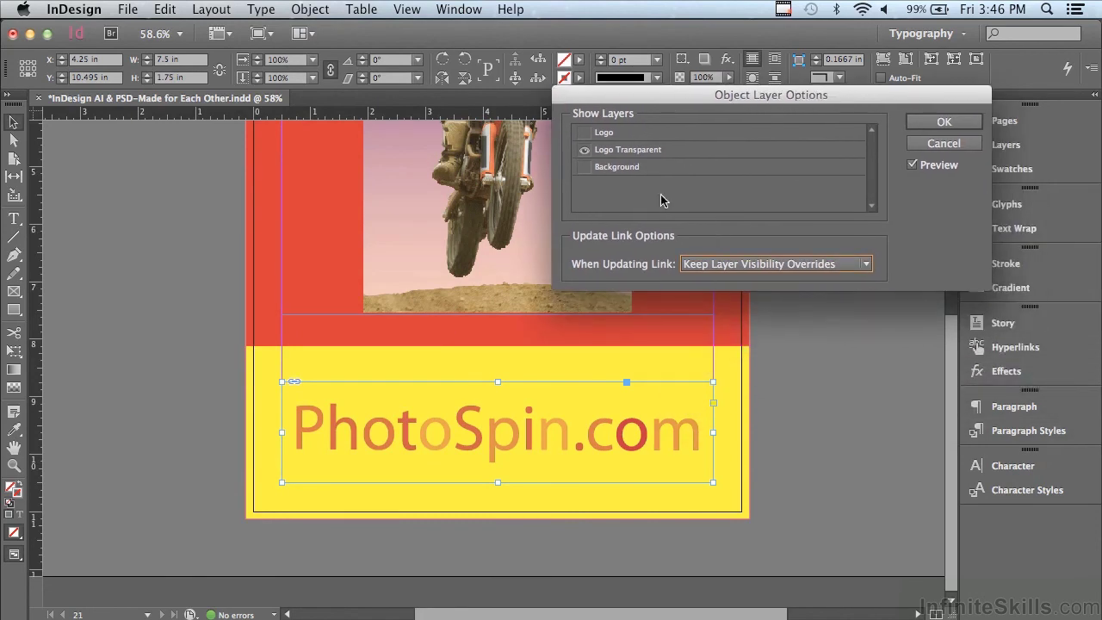
Make the Logo Transparent and Background layers visible and hide the solid Logo layer
click(583, 133)
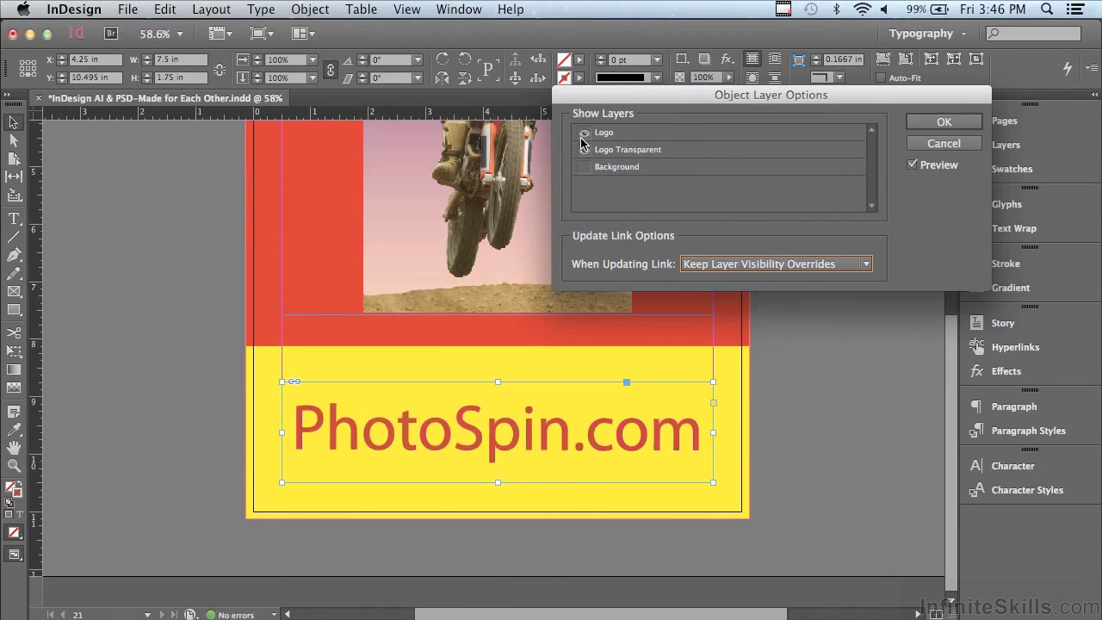
click(584, 149)
click(583, 168)
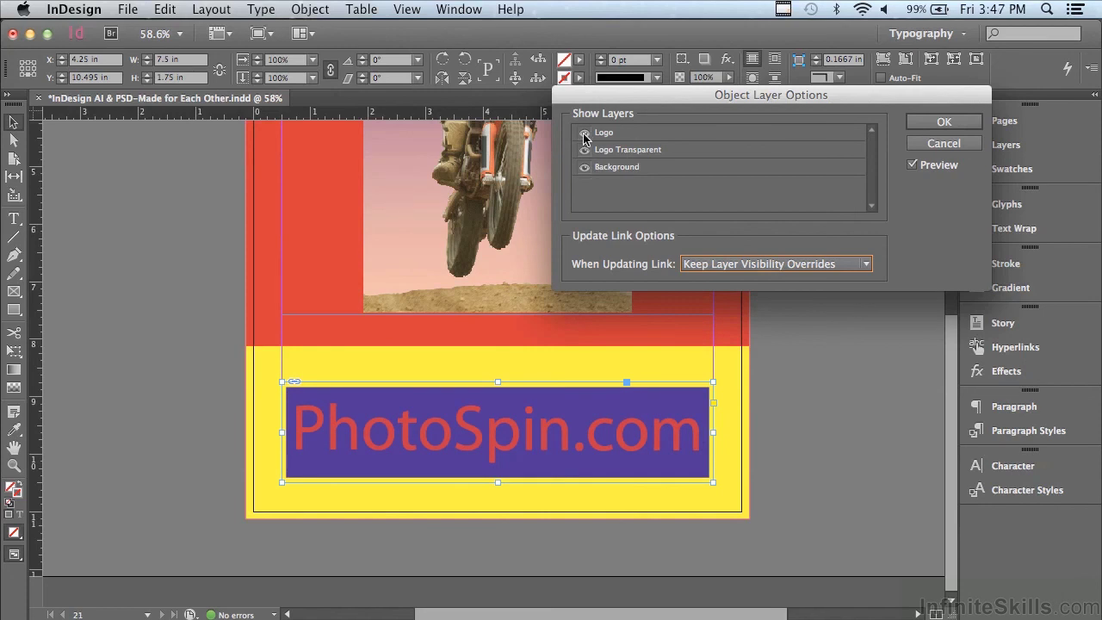
click(584, 135)
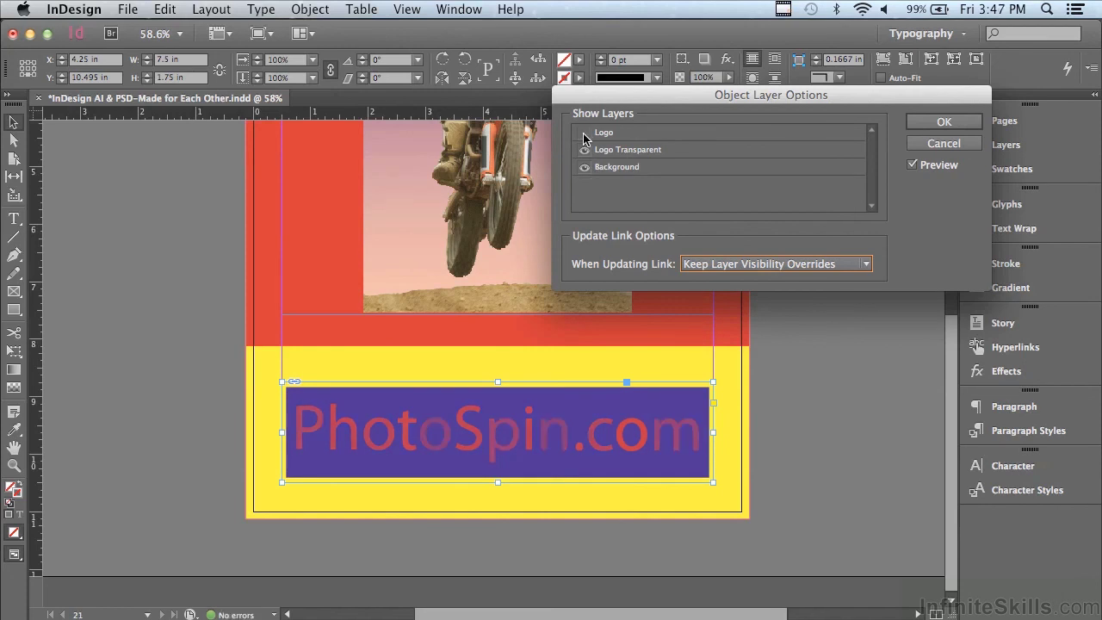